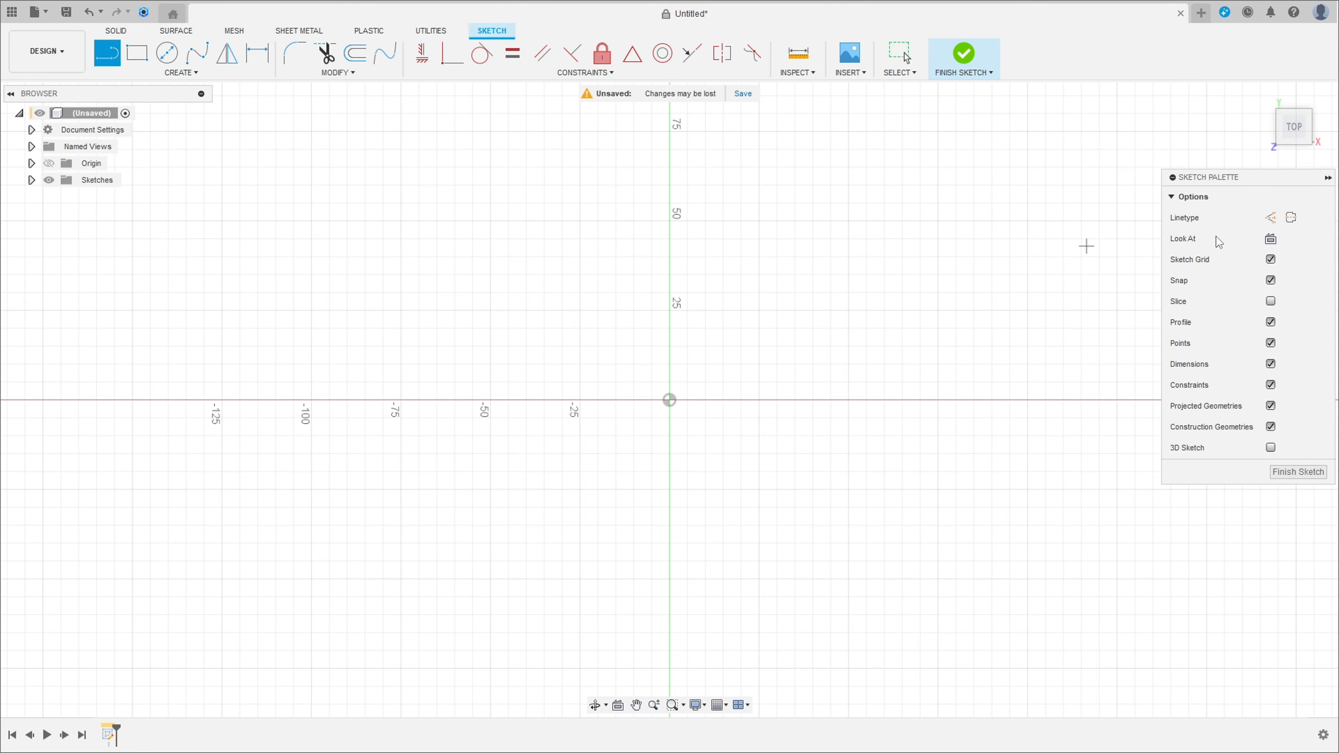
- Draw an 80 mm horizontal construction line from the origin along the X axis and place its dimension below it
left_click(1270, 217)
left_click(669, 400)
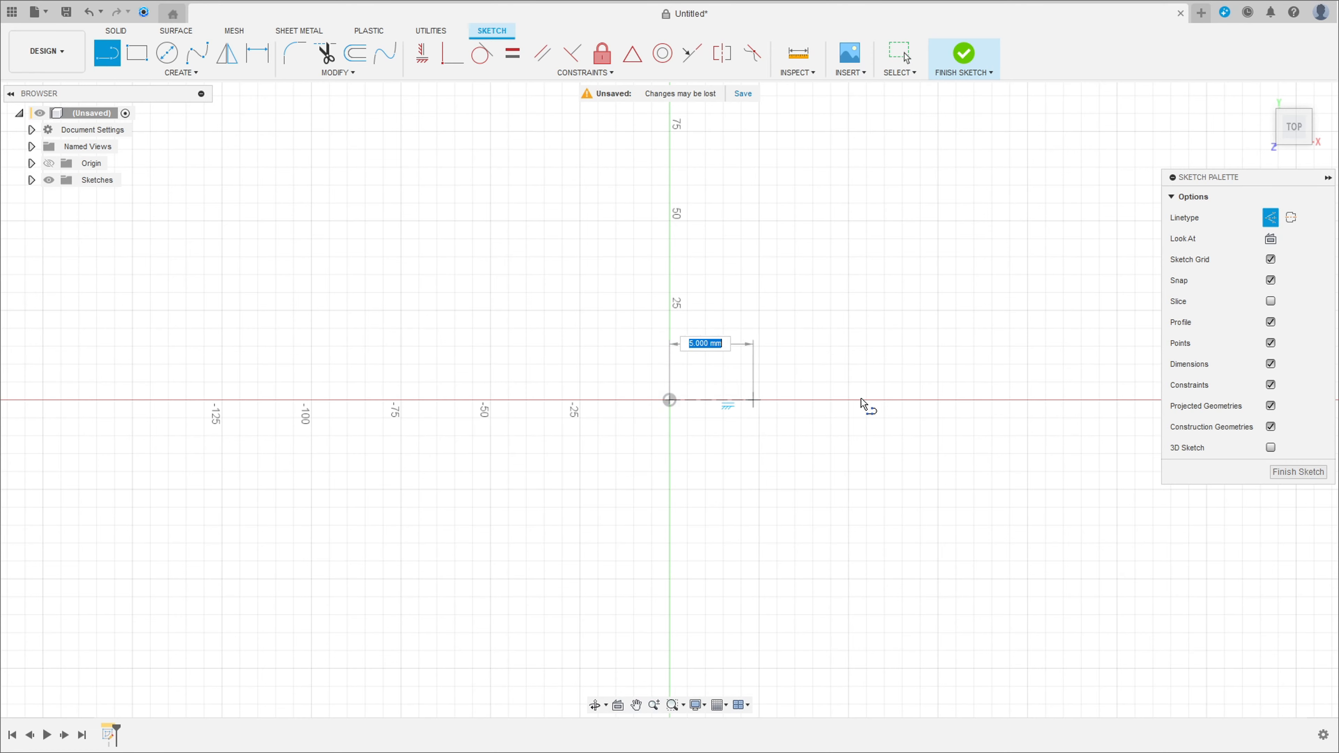
type("80")
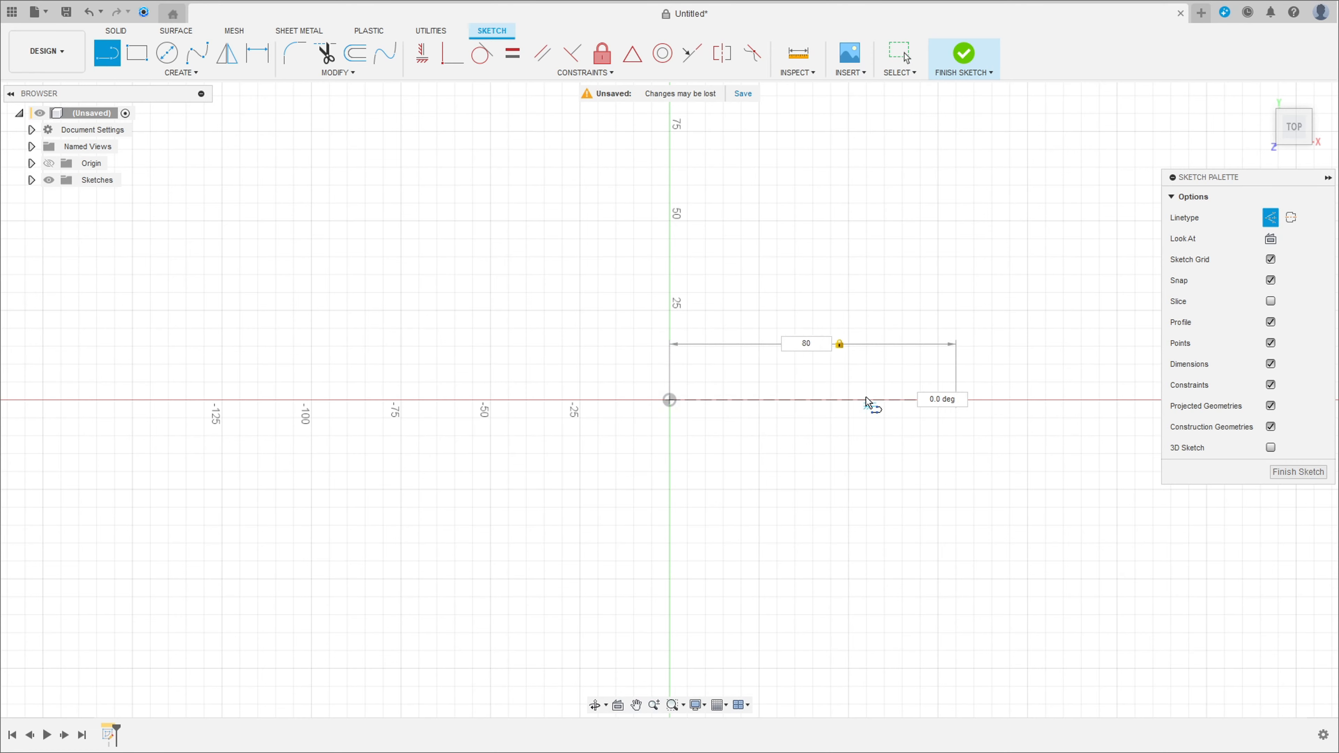
key("Return")
key("Escape")
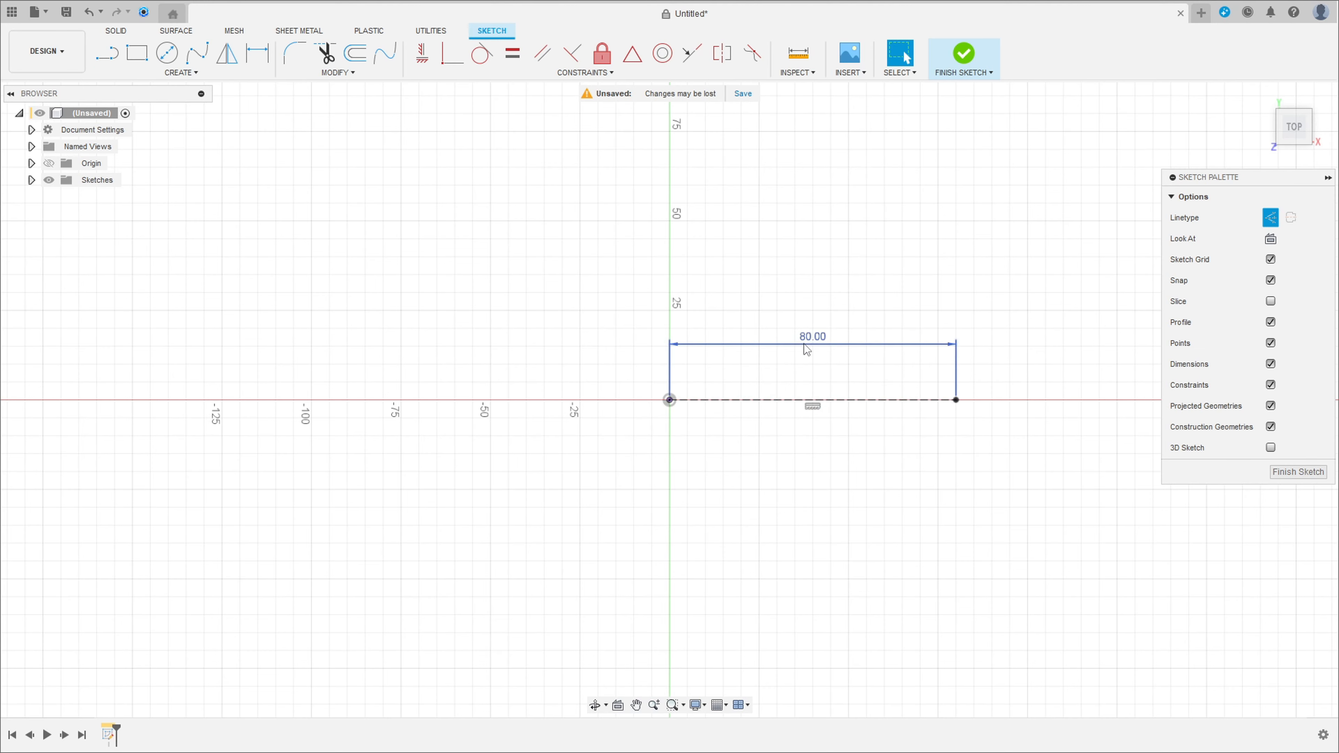
left_click_drag(810, 346, 813, 489)
- Draw solid lines from the construction line's far end: 60 mm up, 80 mm back across, and down to the origin
key("l")
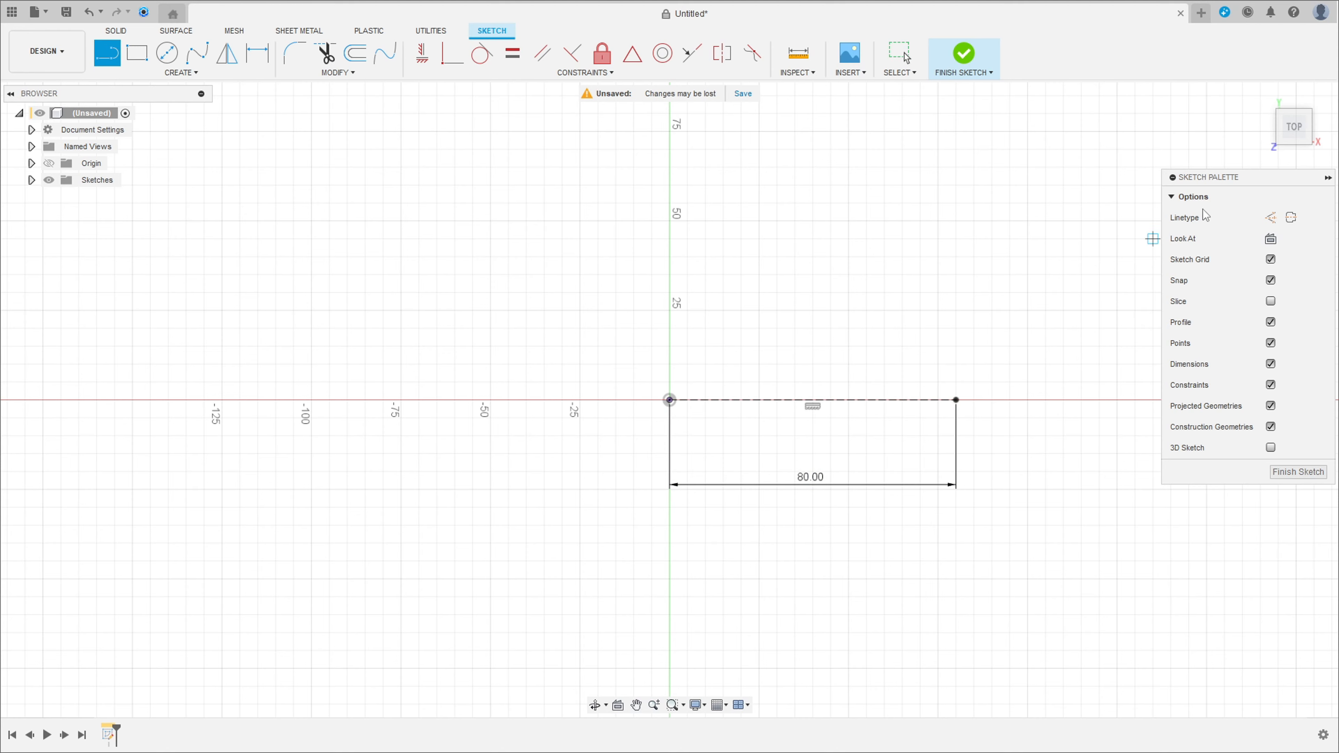
left_click(956, 400)
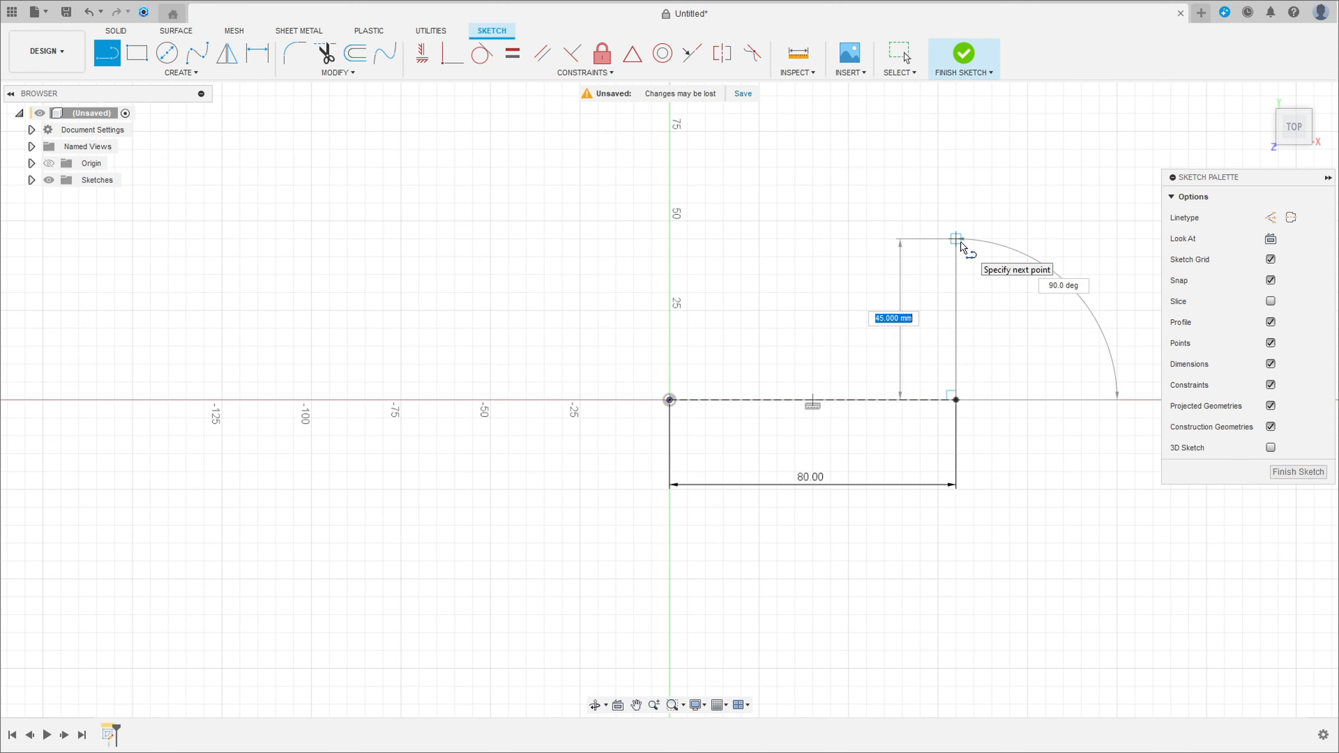
key("Return")
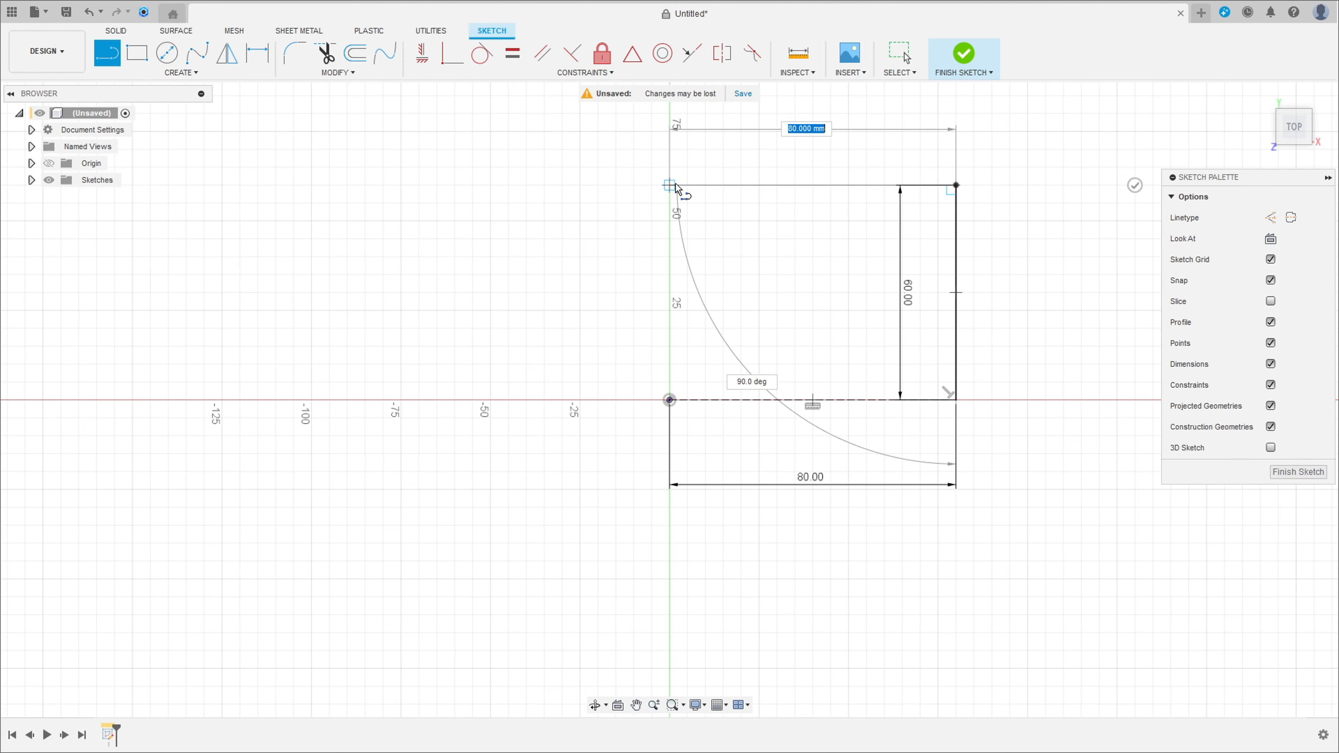
left_click(670, 185)
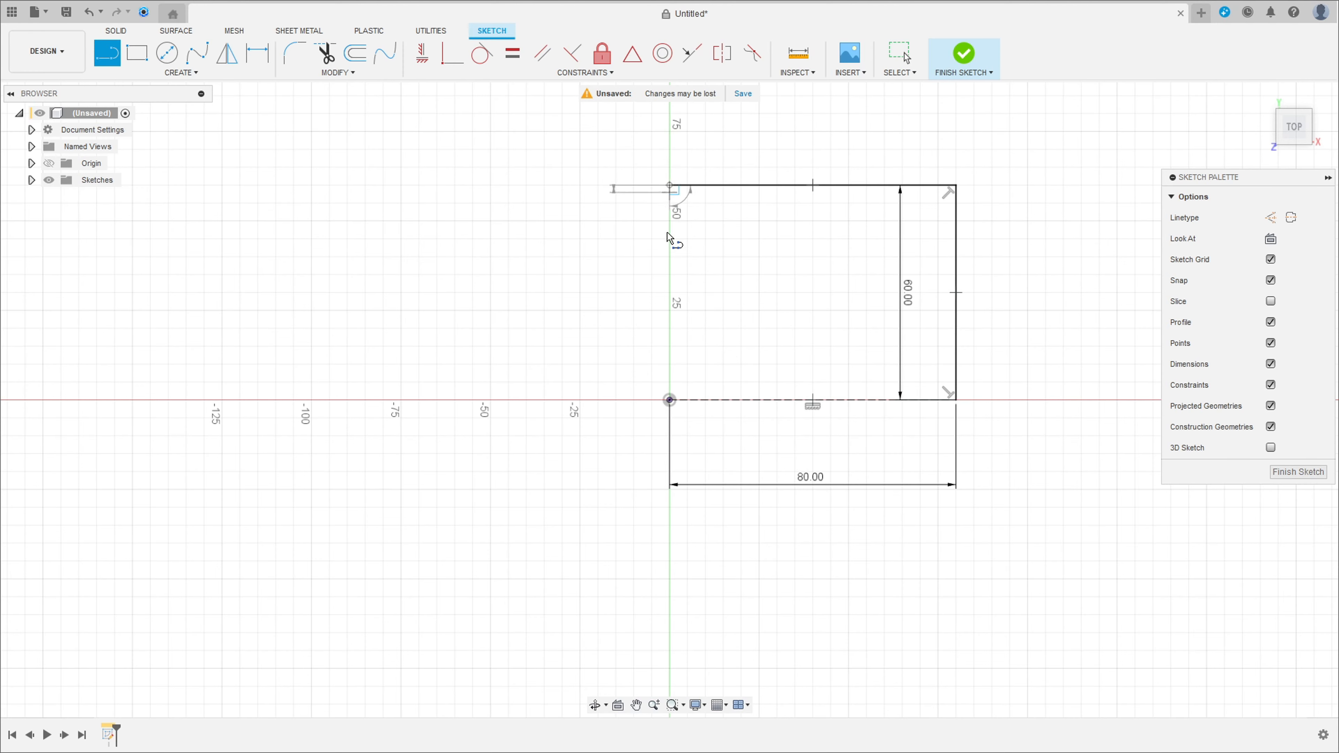
left_click(671, 399)
key("Escape")
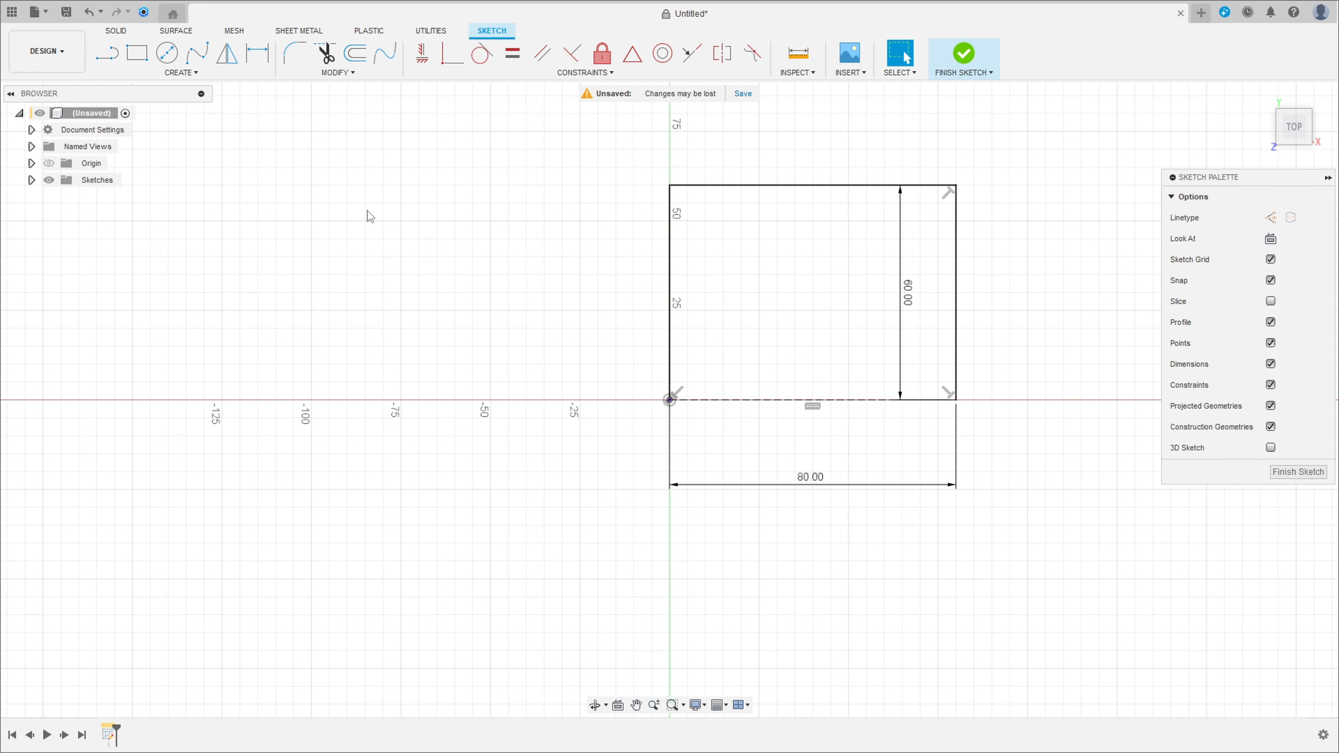
- Fillet the outline's upper corner above the origin with a 20 mm radius
left_click(291, 54)
left_click(674, 193)
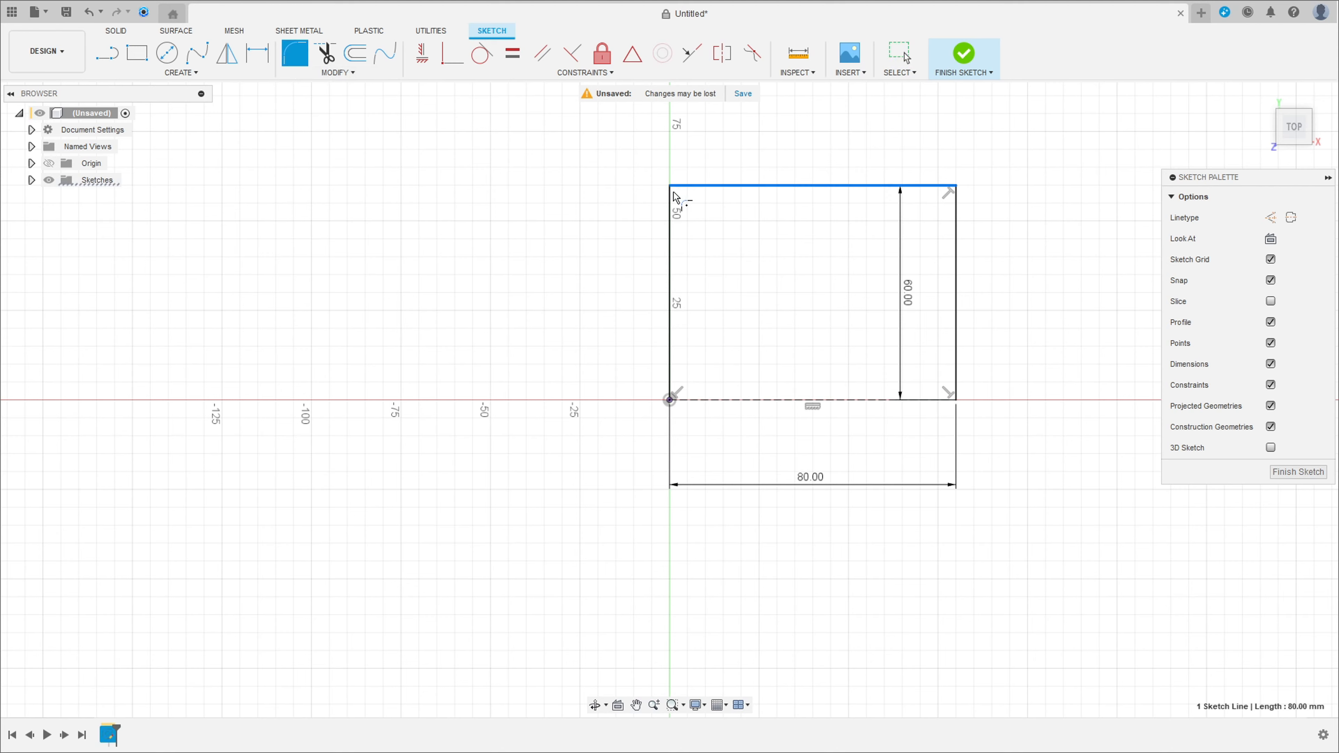
left_click(671, 203)
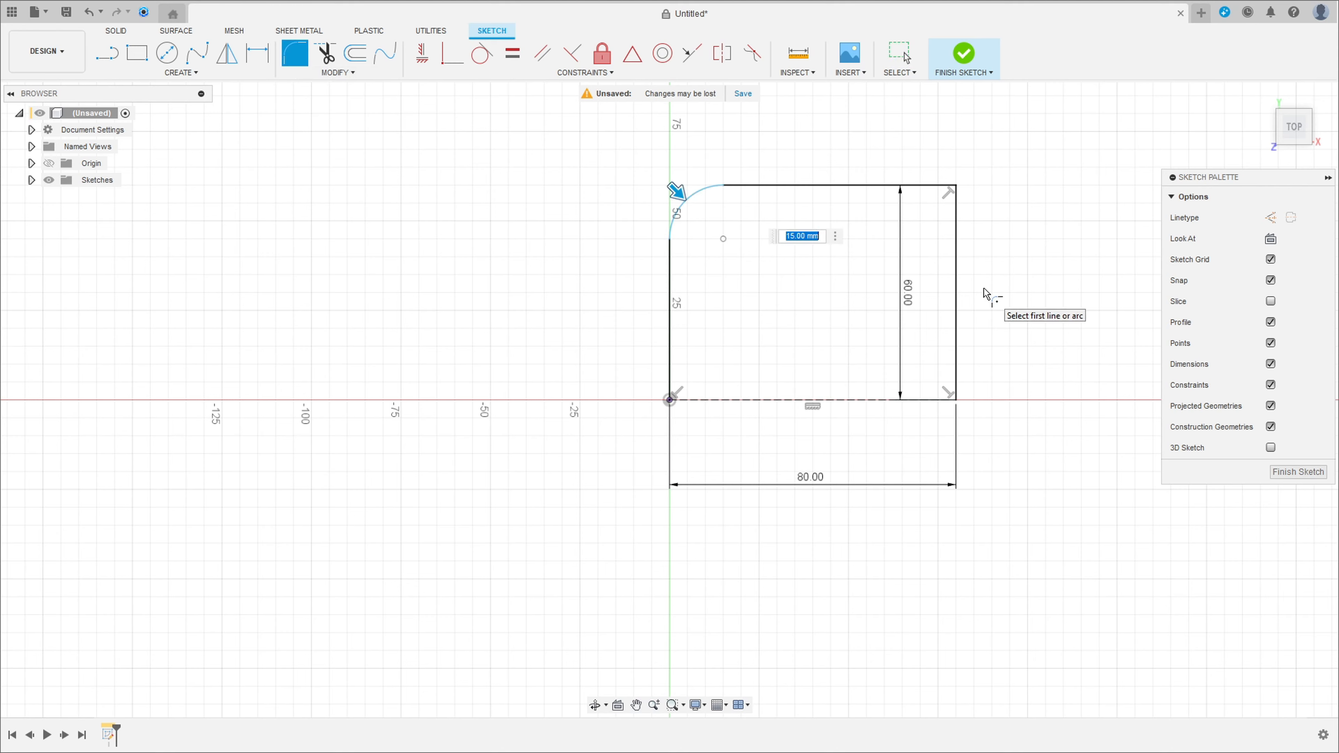
key("Return")
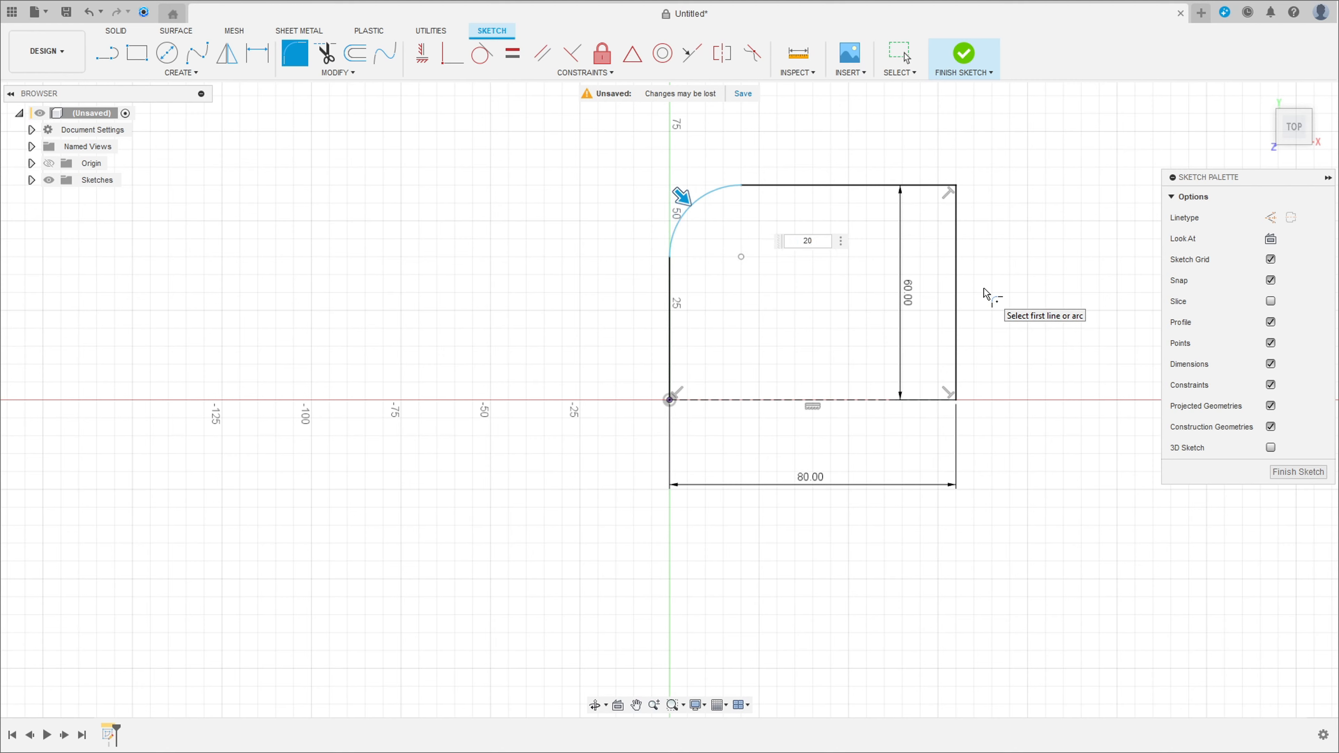
key("Escape")
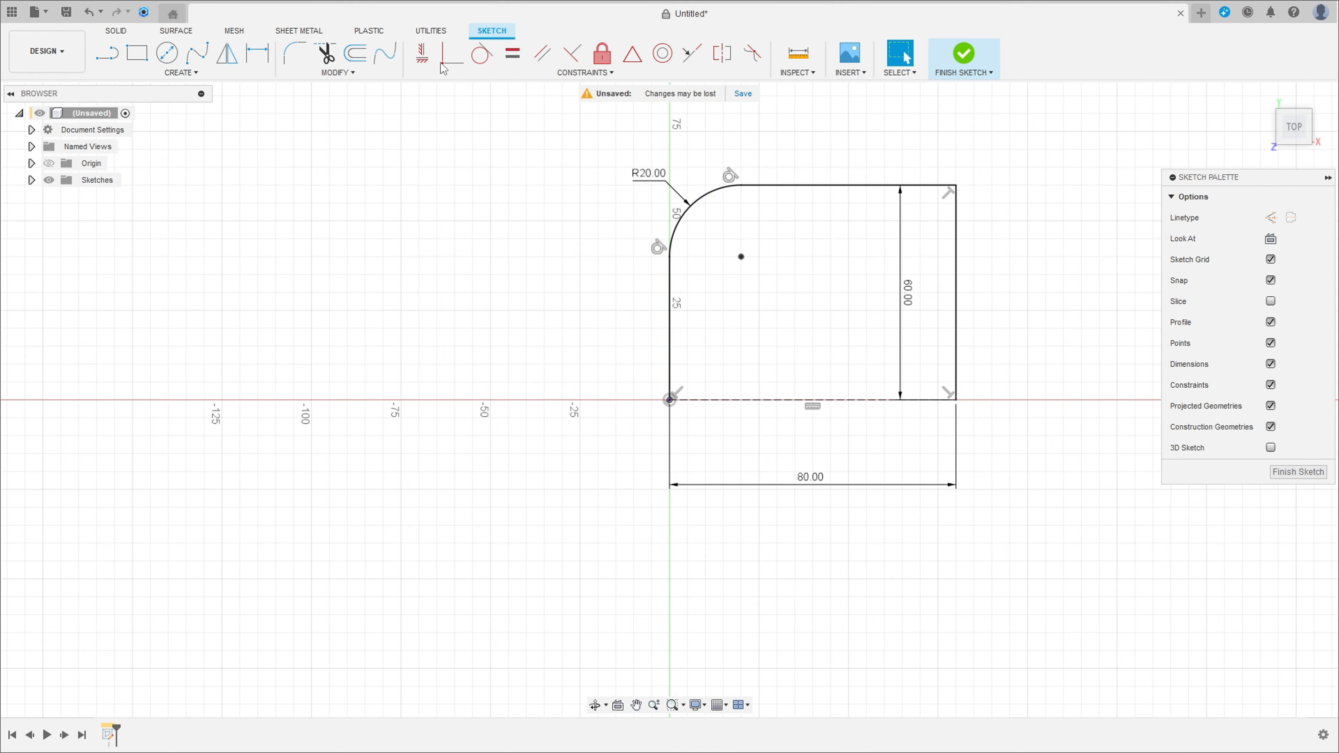
- Draw a 16 mm diameter circle centred on the fillet's centre point and move the 60 mm dimension outside the outline
left_click(166, 53)
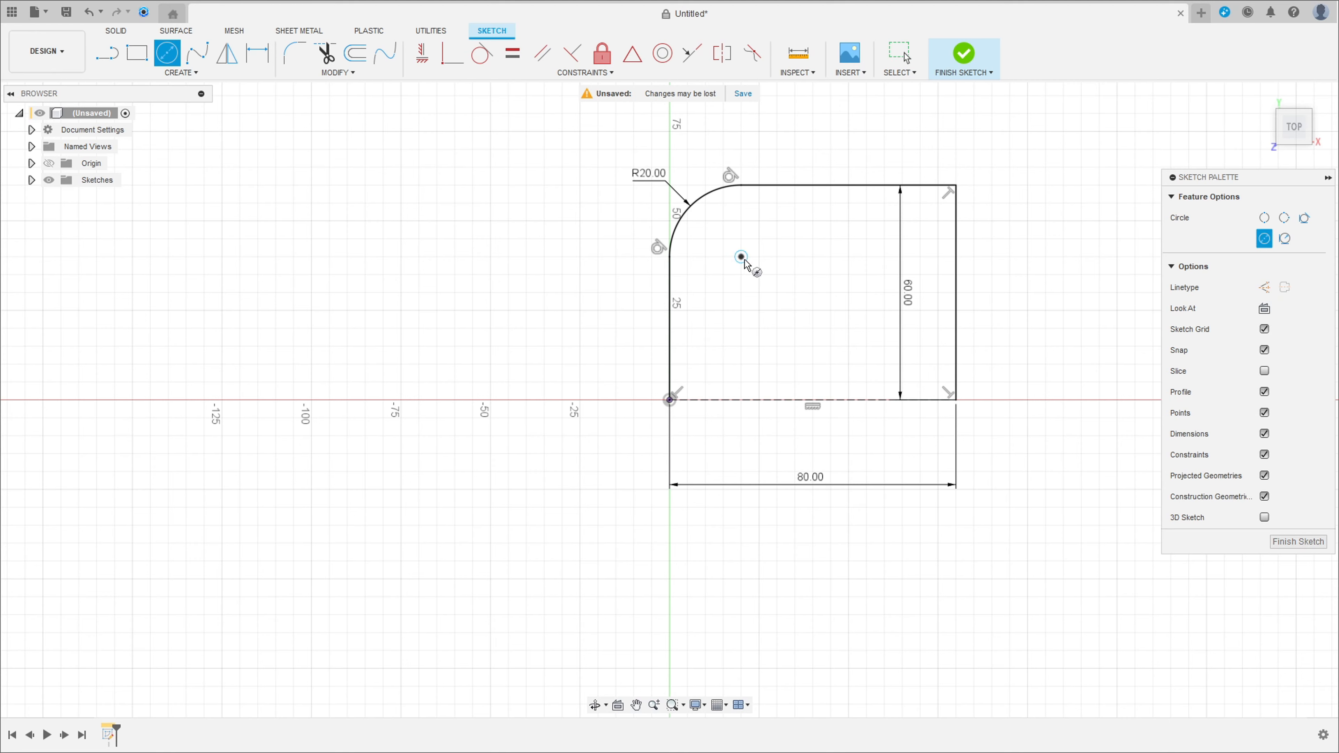
left_click(742, 258)
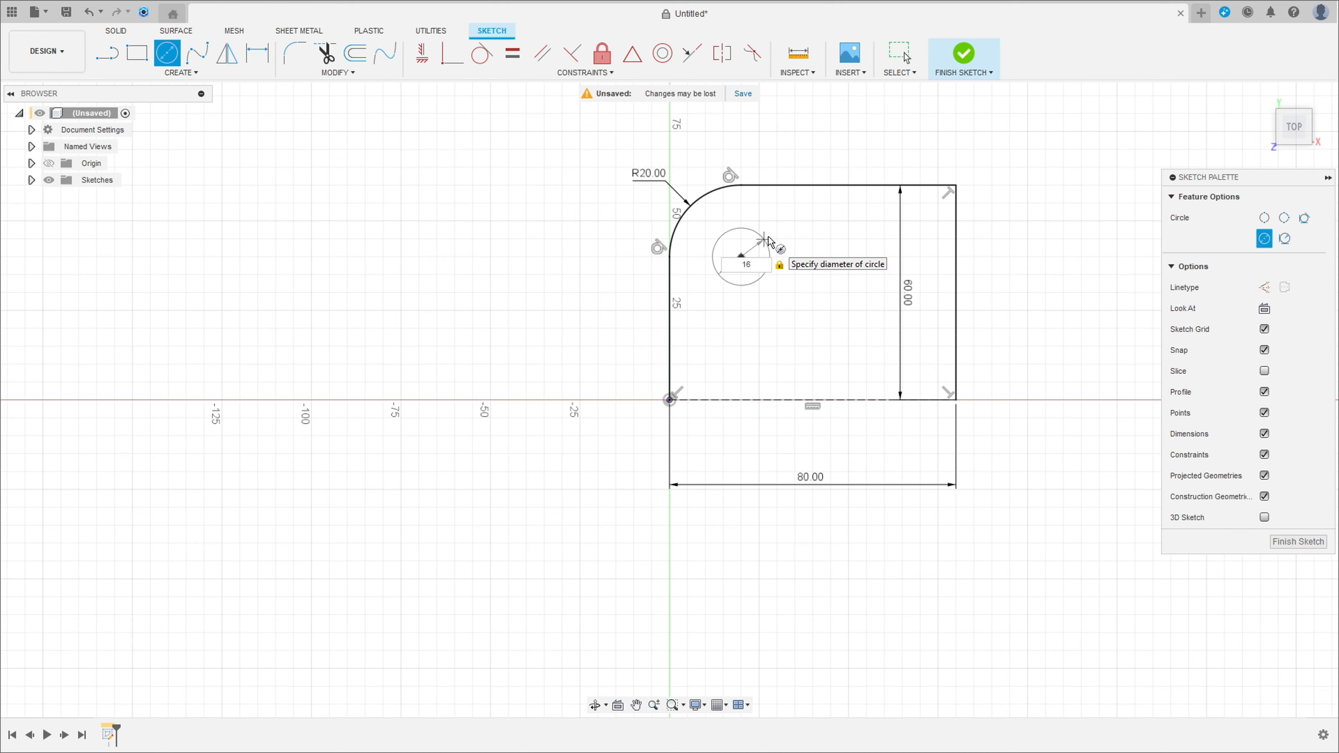
left_click(768, 242)
key("Escape")
left_click_drag(906, 294, 1023, 308)
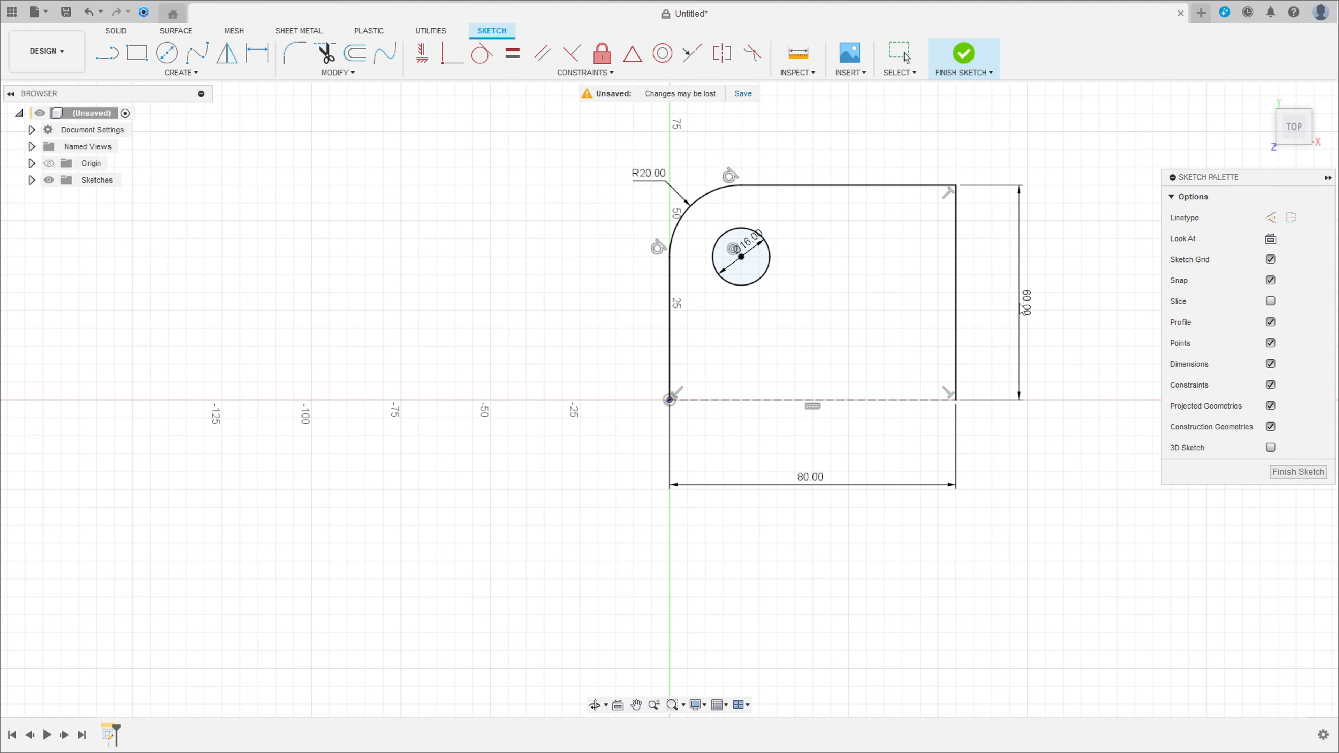
- Mirror the three solid outline lines, the fillet arc and the circle about the horizontal construction line
left_click(231, 64)
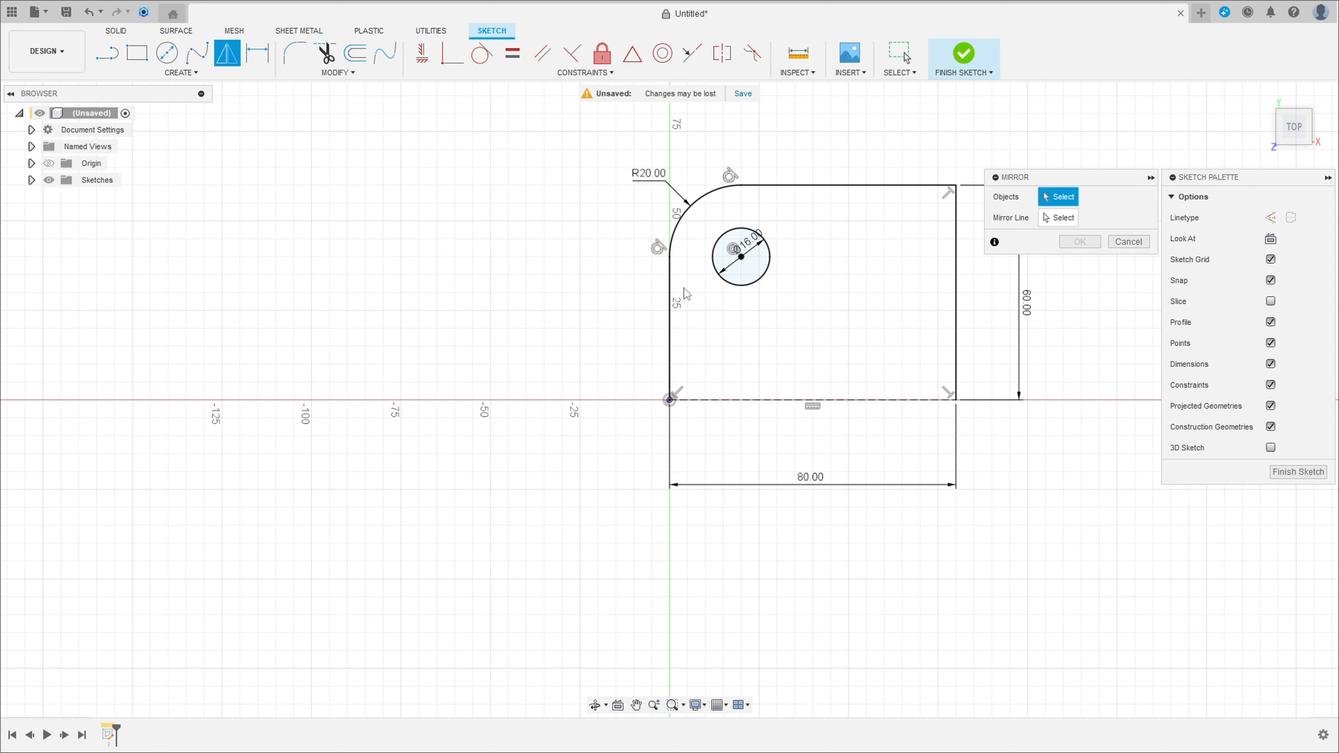
left_click(674, 299)
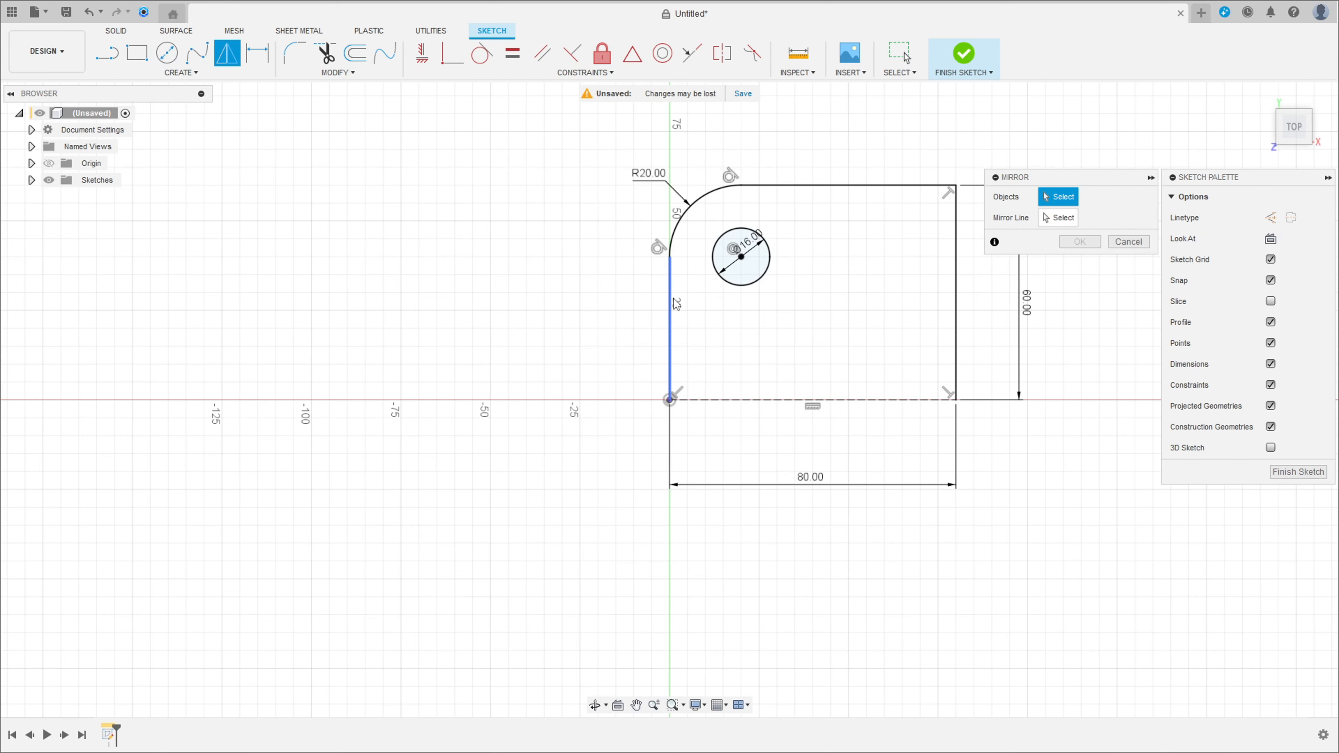
left_click(700, 200)
left_click(834, 185)
left_click(955, 235)
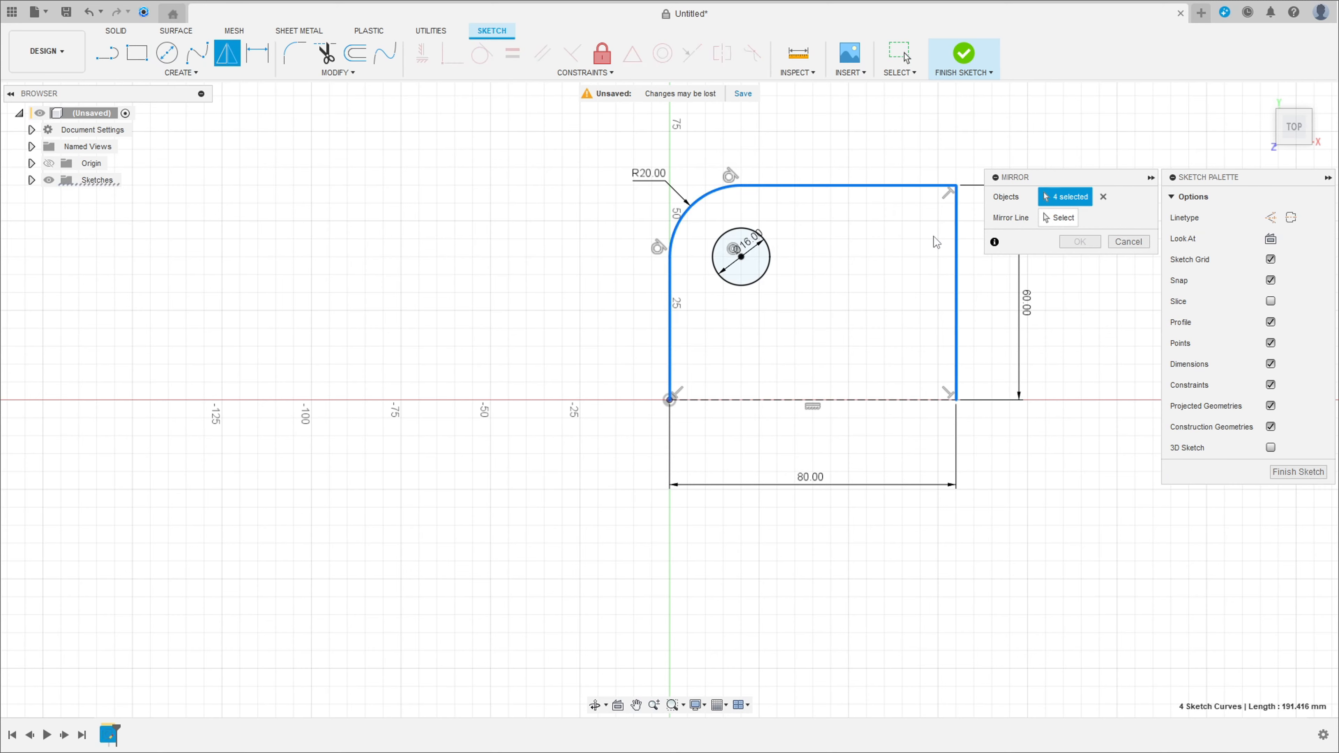
left_click(772, 260)
left_click(1058, 217)
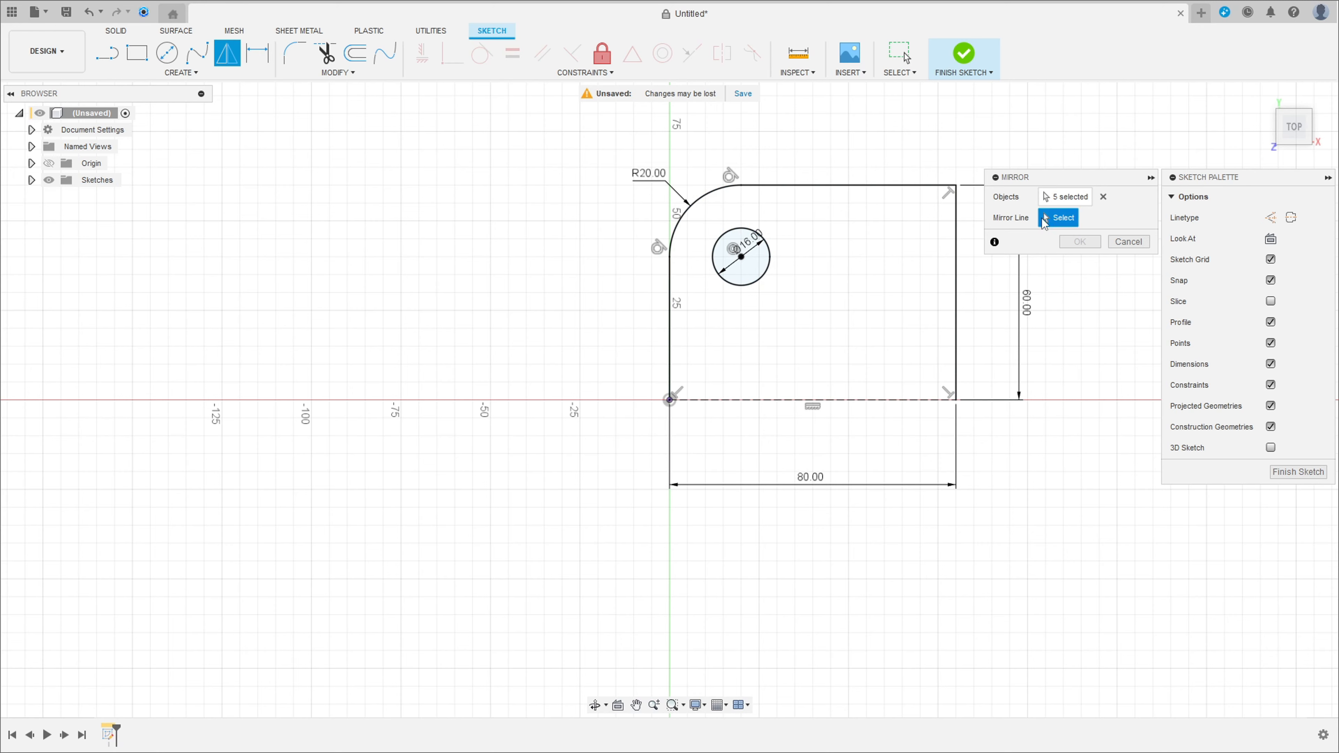
left_click(841, 401)
left_click(1078, 246)
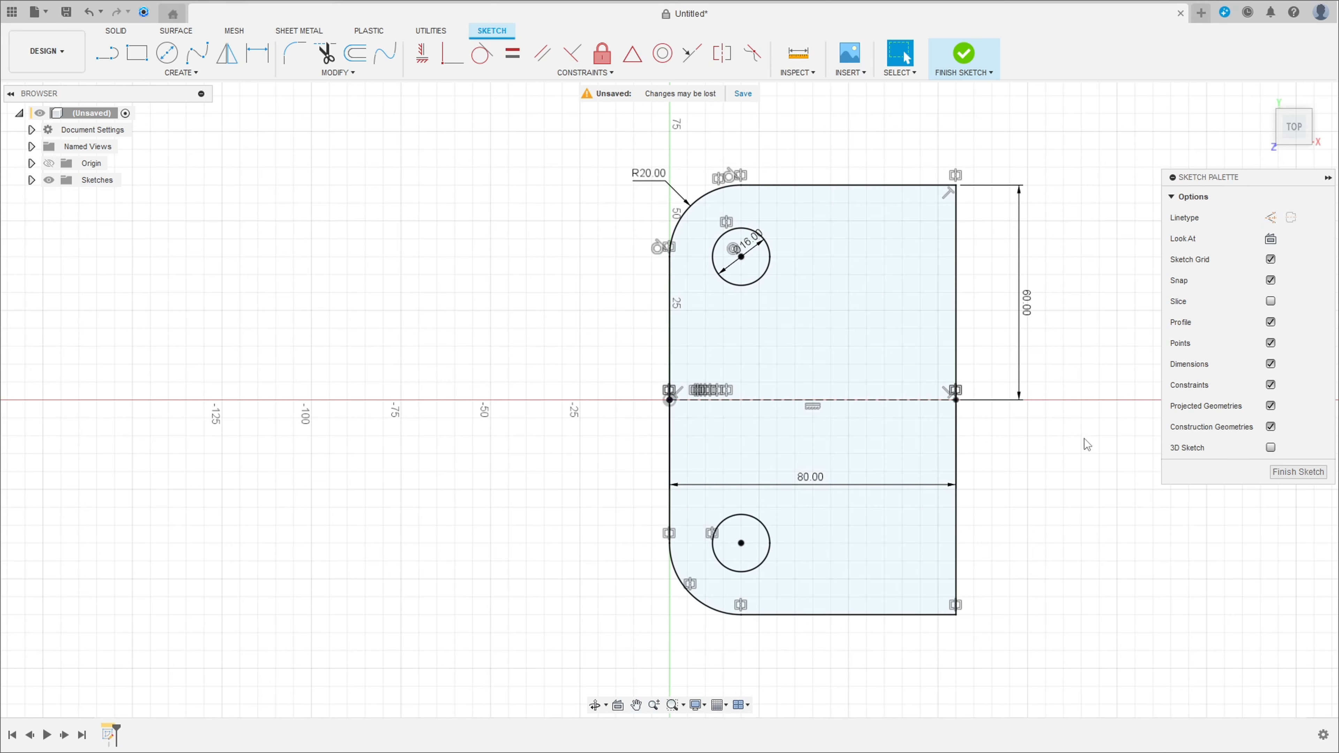
- Finish the sketch and extrude the plate profile, excluding the two holes, 25 mm upward as a new body
left_click(966, 59)
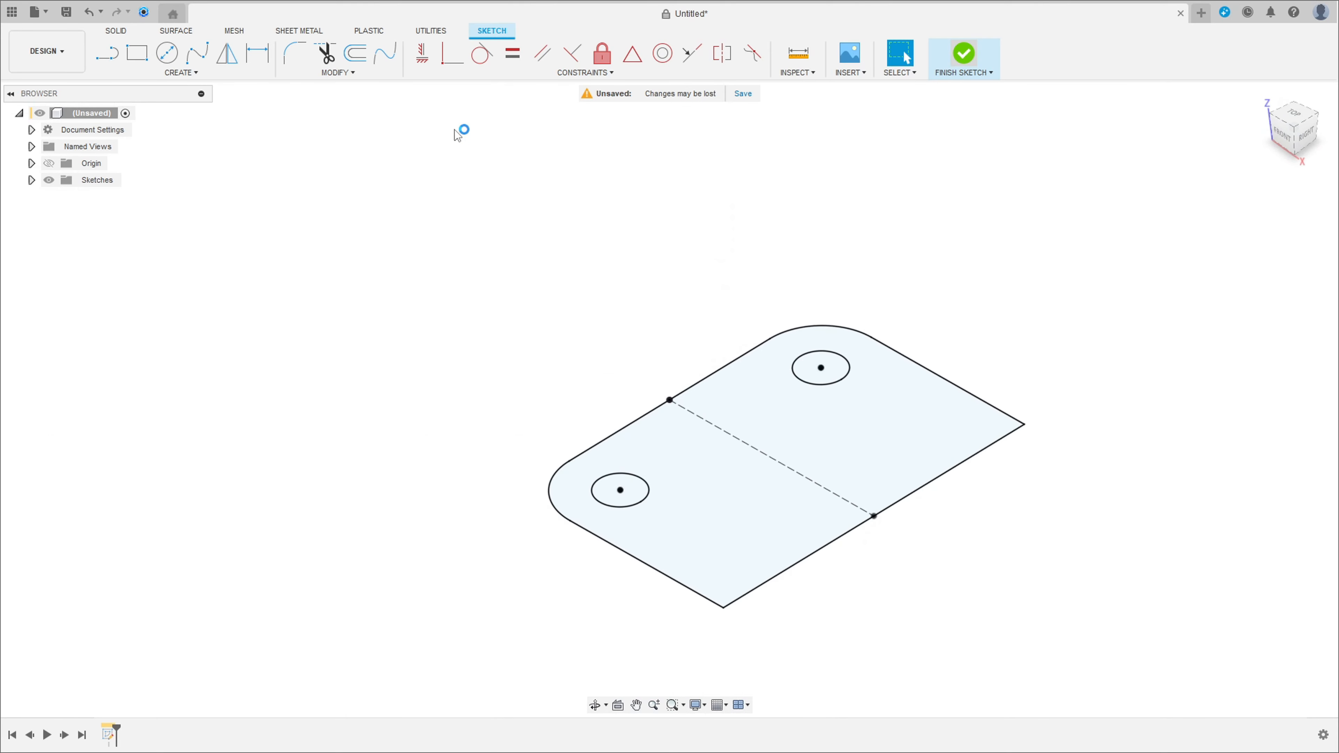
left_click(137, 52)
left_click(825, 455)
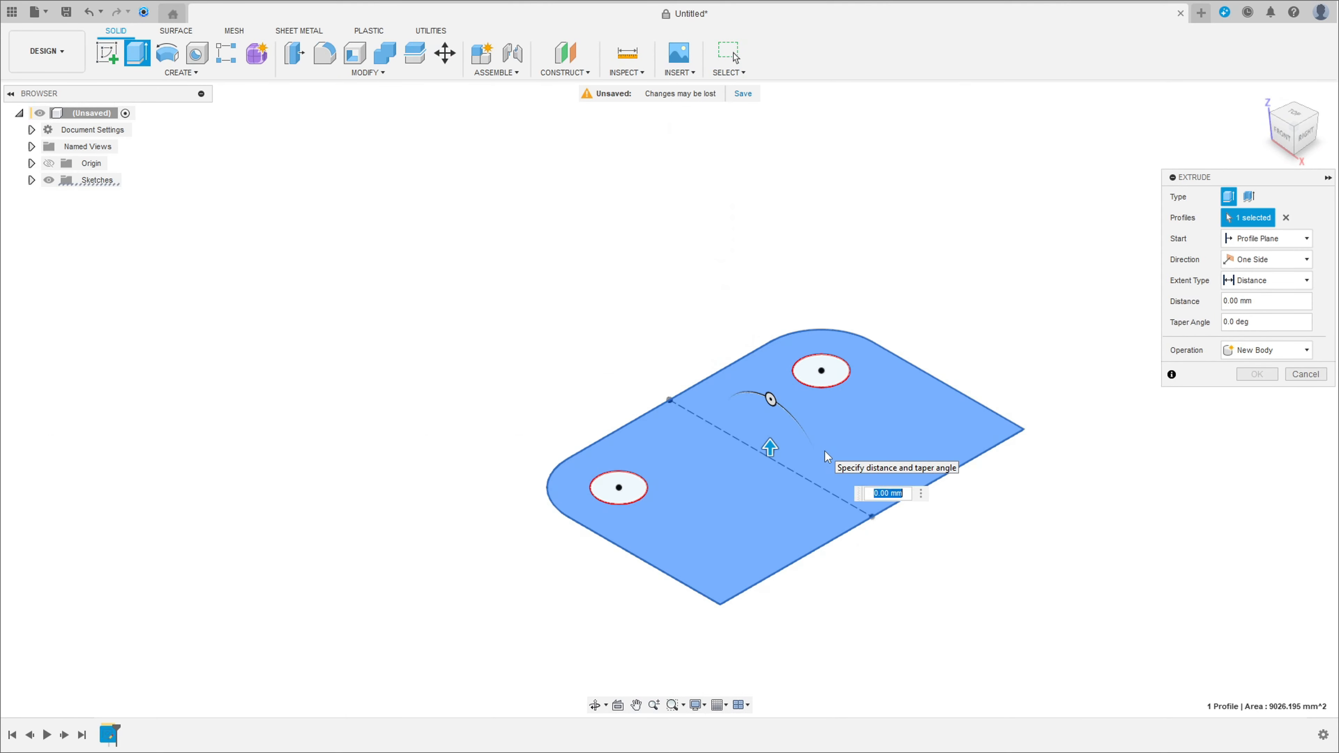
left_click_drag(767, 450, 765, 404)
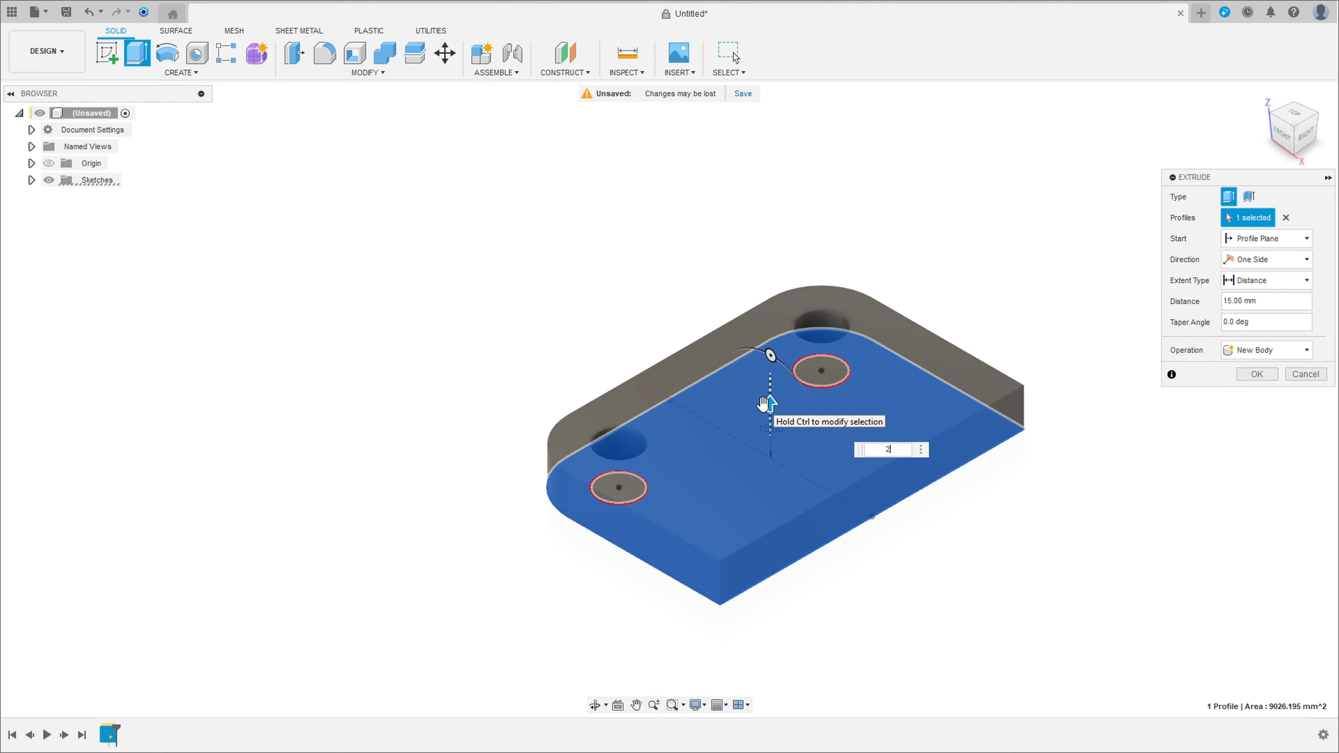
key("Return")
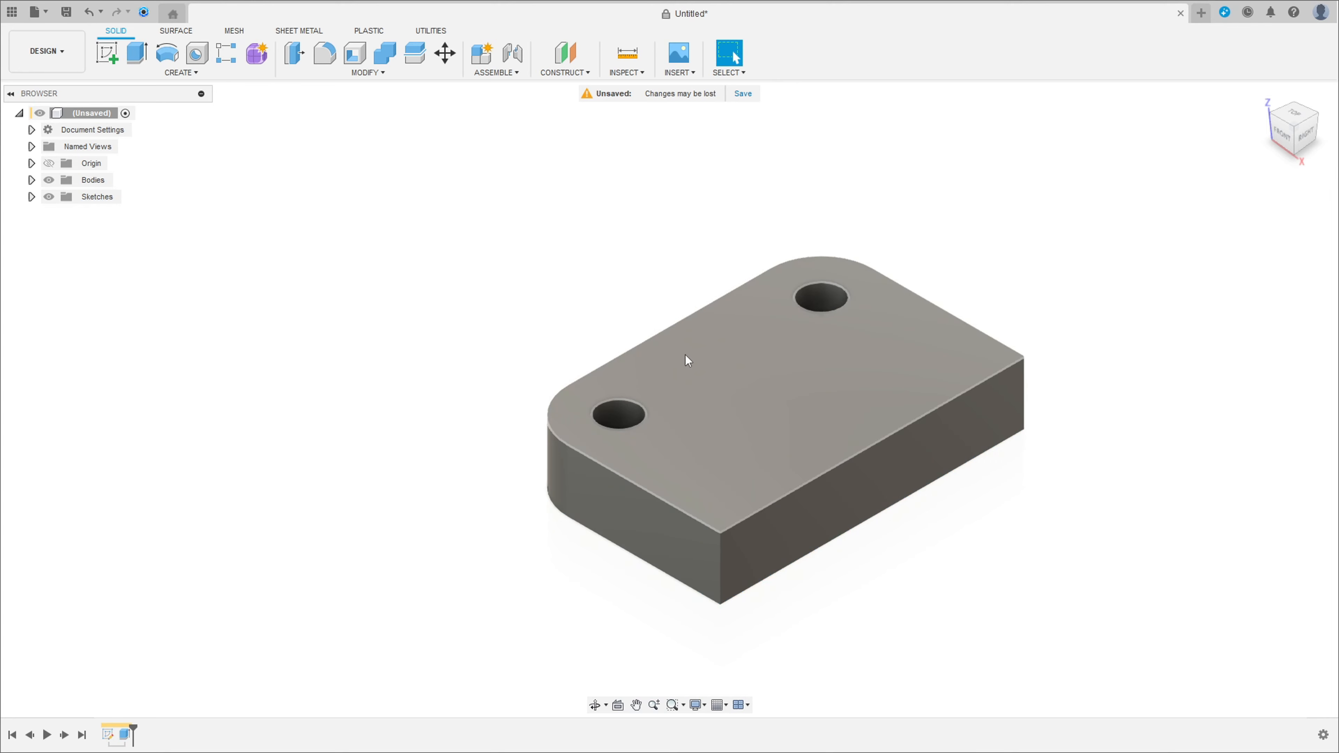
- Start a new sketch on the front XZ origin plane, hiding the bodies while picking the plane and showing them again
middle_click_drag(688, 360, 583, 353)
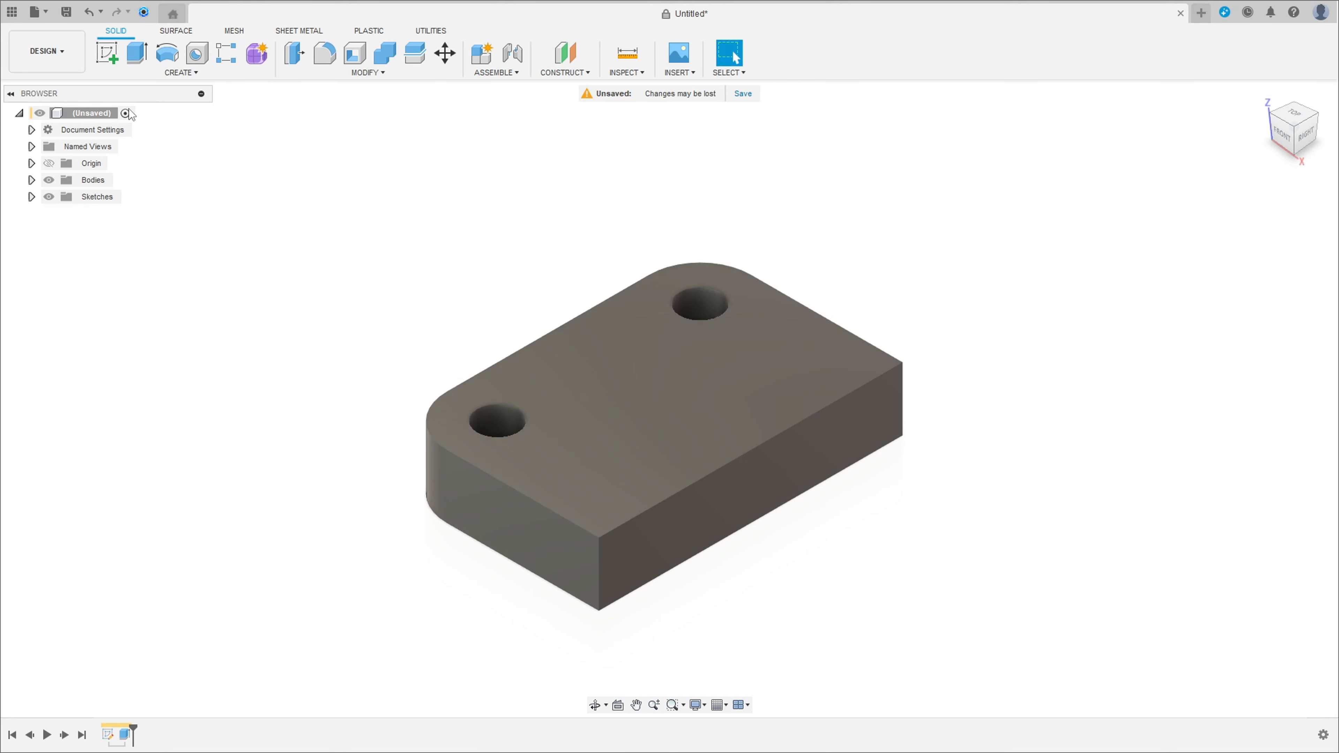
left_click(107, 53)
left_click(48, 180)
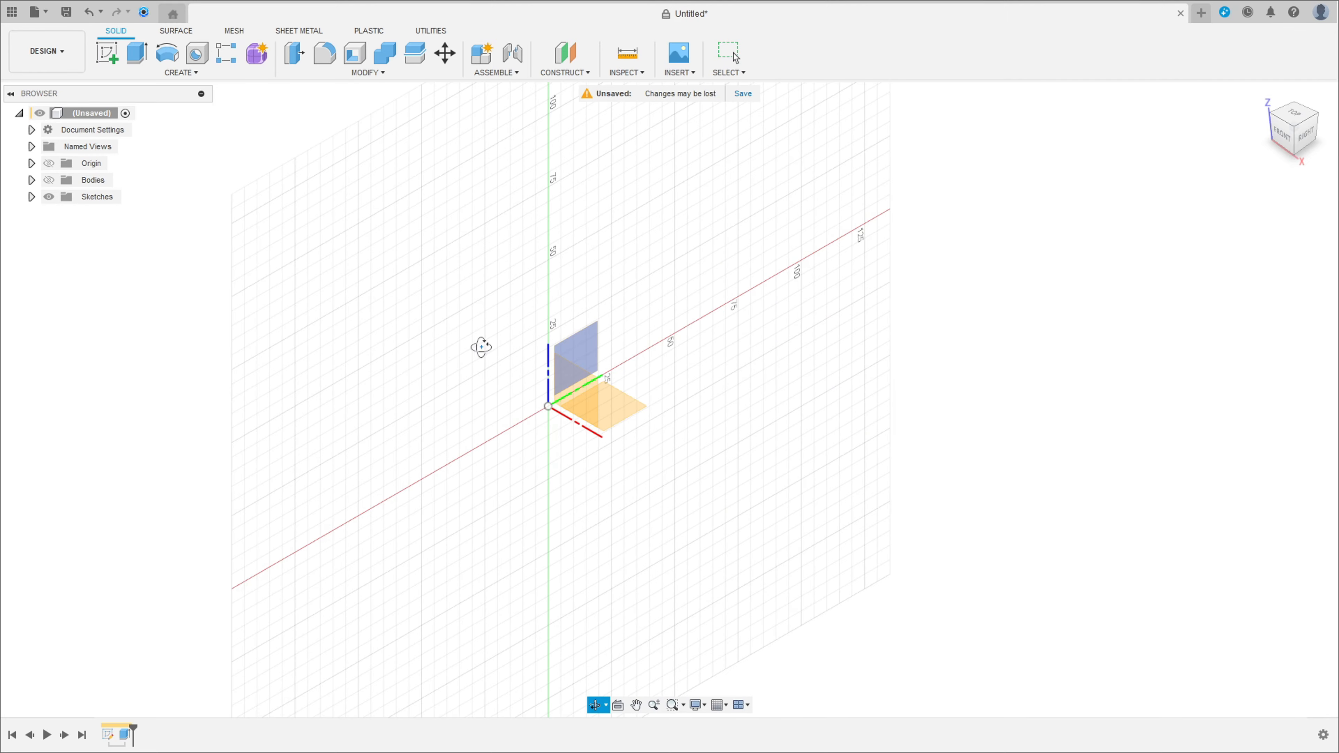
left_click(588, 367)
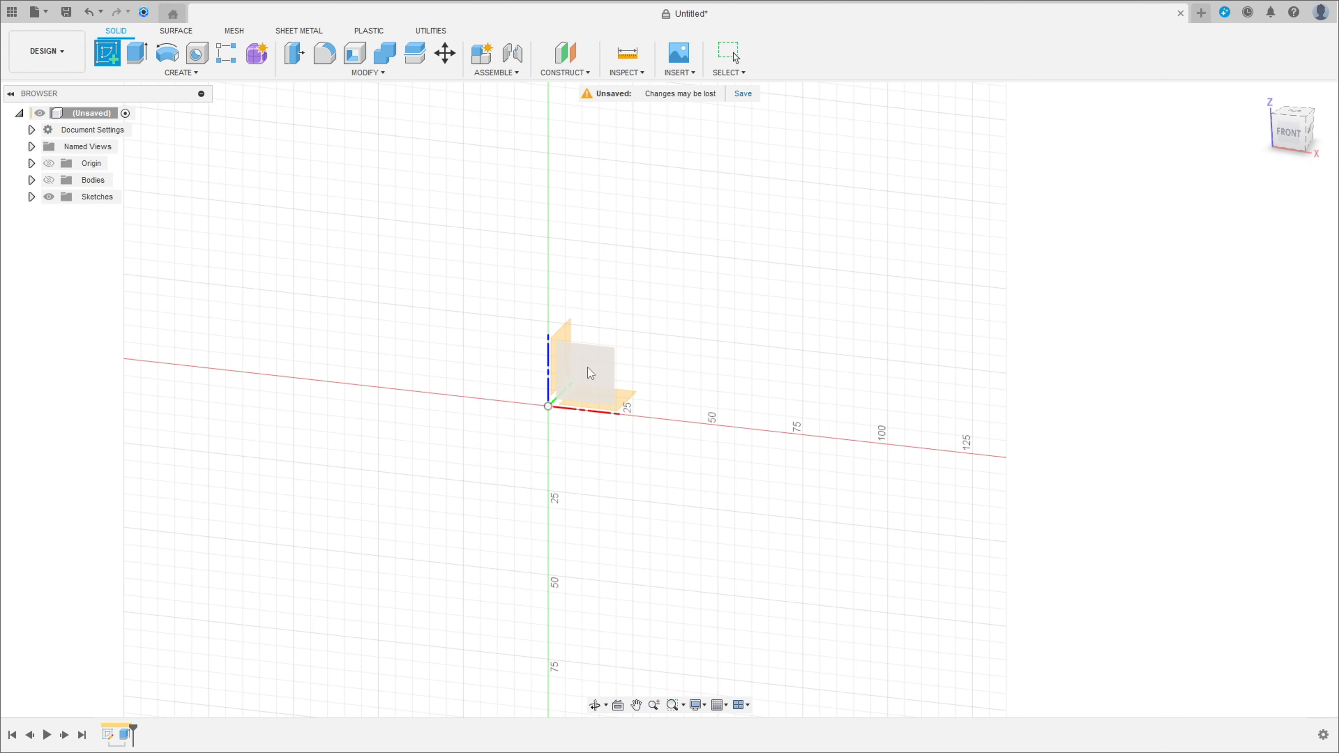
left_click(49, 180)
- Project the plate's top face into the front-plane sketch using the Specified entities filter with Projection Link enabled
left_click(181, 72)
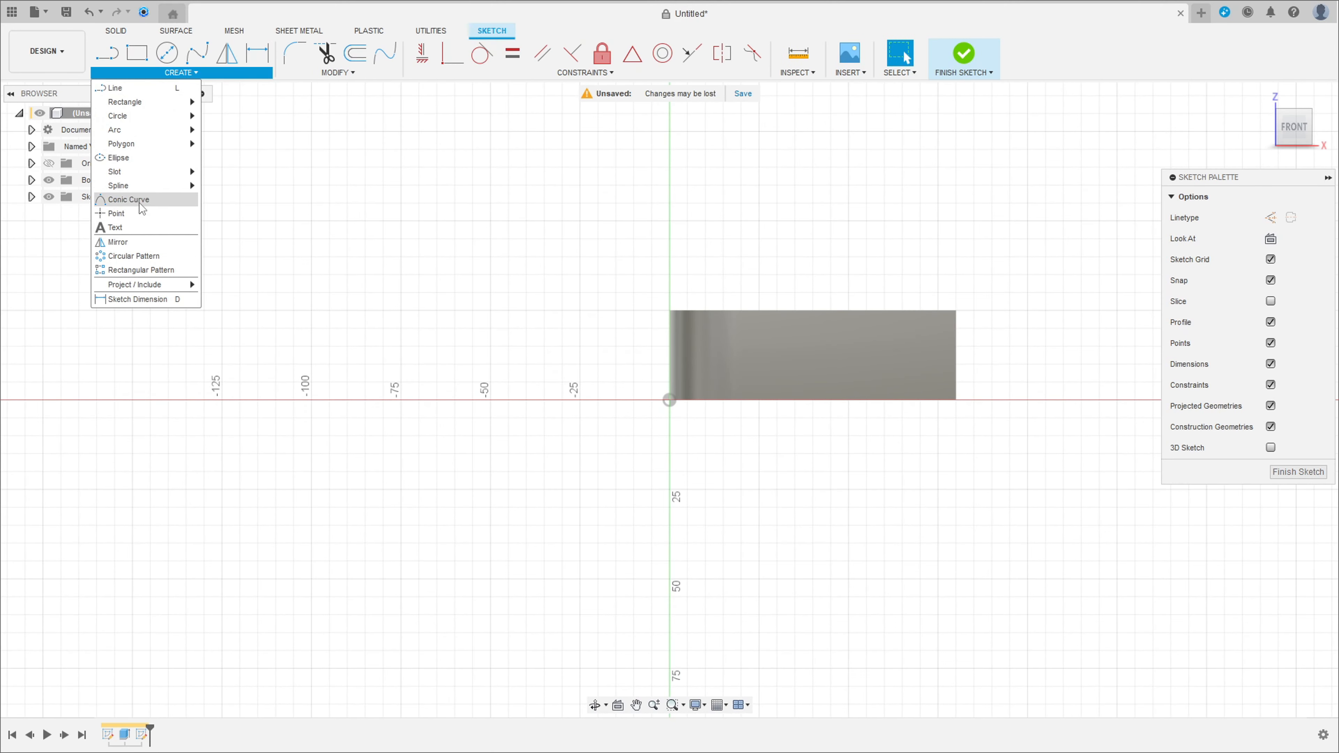
mouse_move(149, 286)
left_click(239, 289)
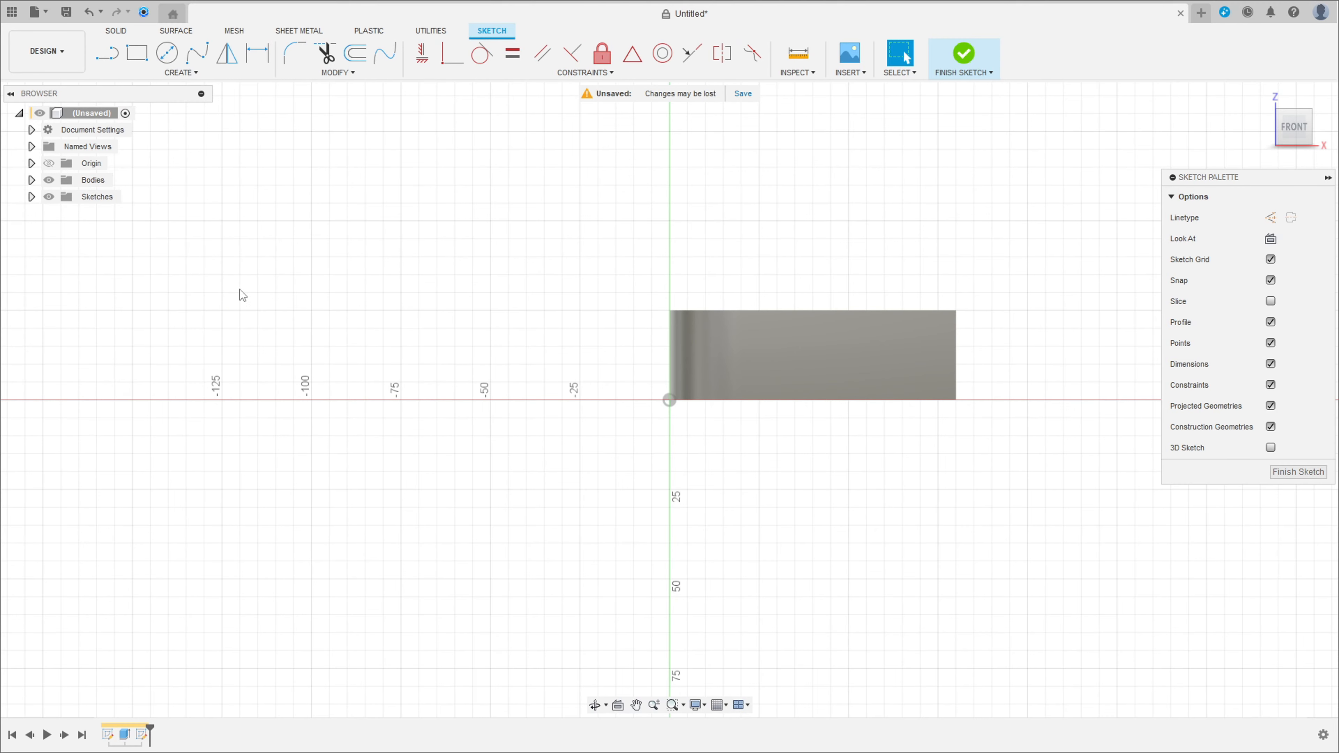
middle_click_drag(685, 234, 704, 316, "shift")
left_click(835, 331)
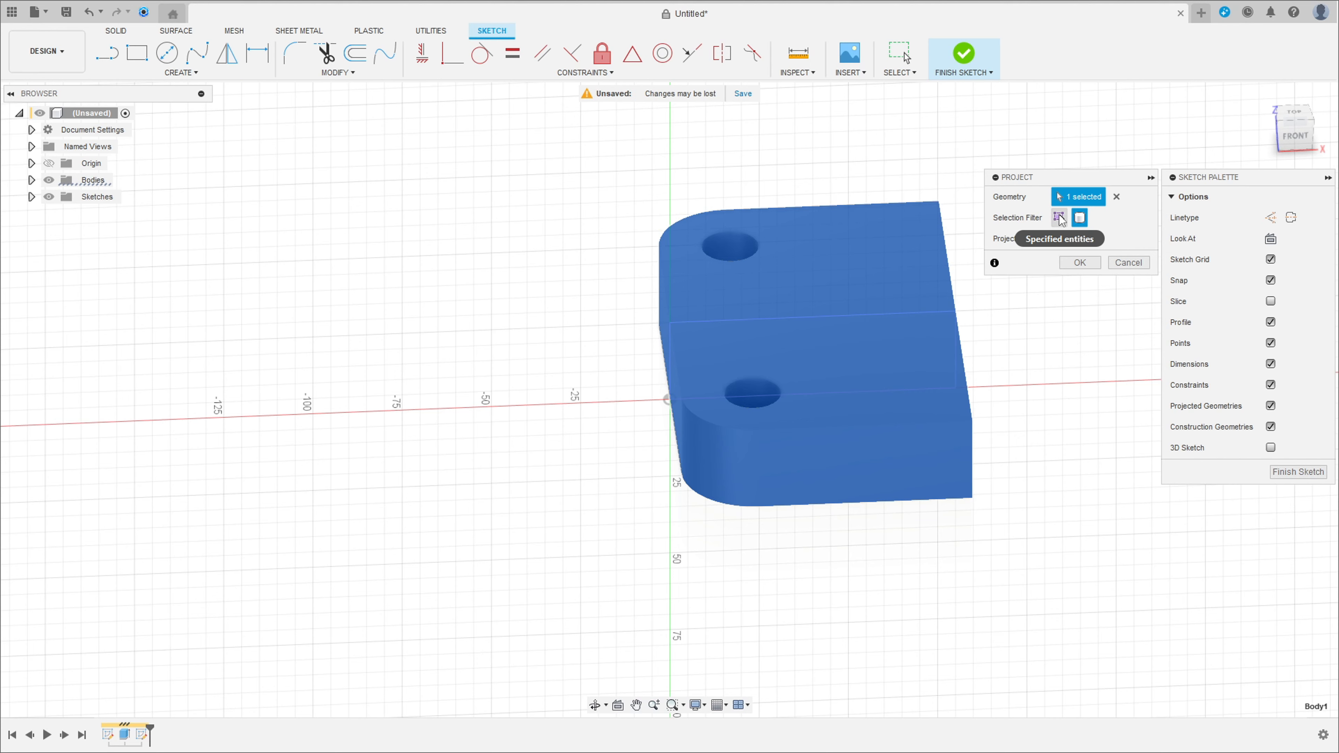
left_click(1060, 218)
left_click(843, 325)
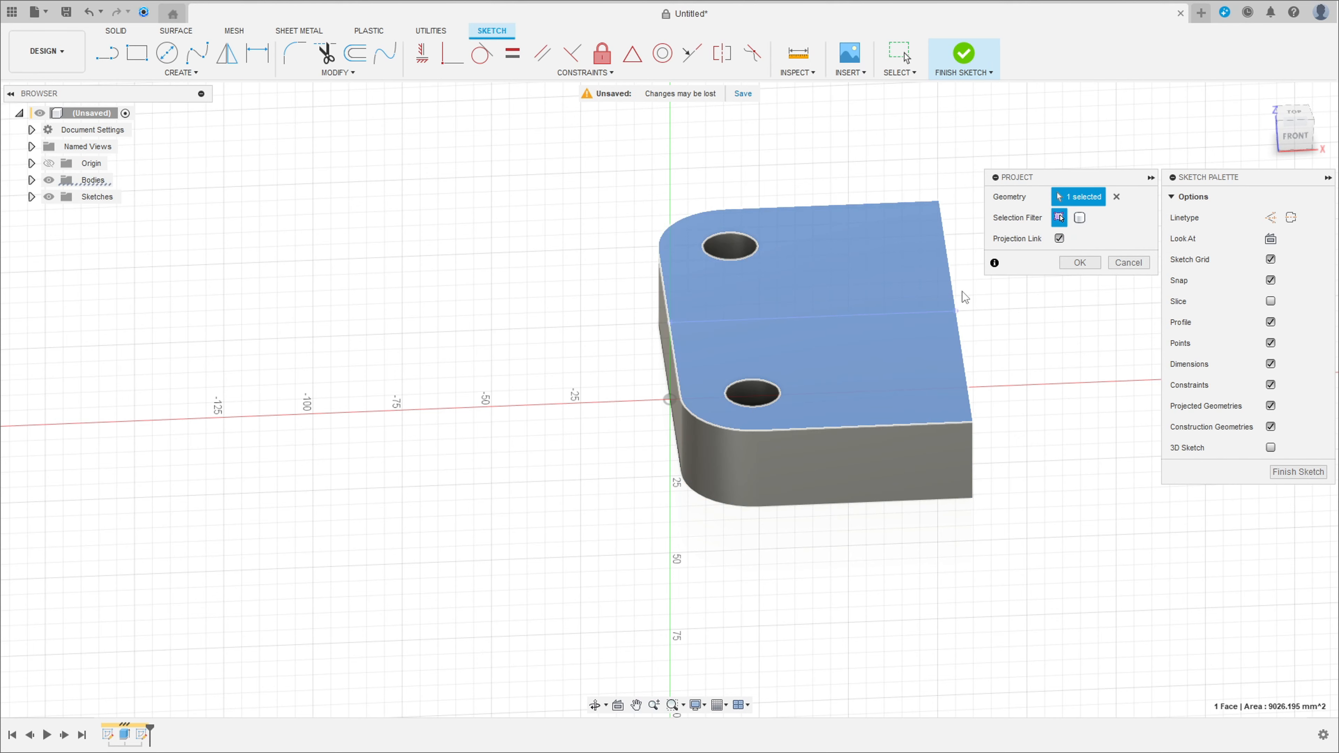
left_click(1080, 263)
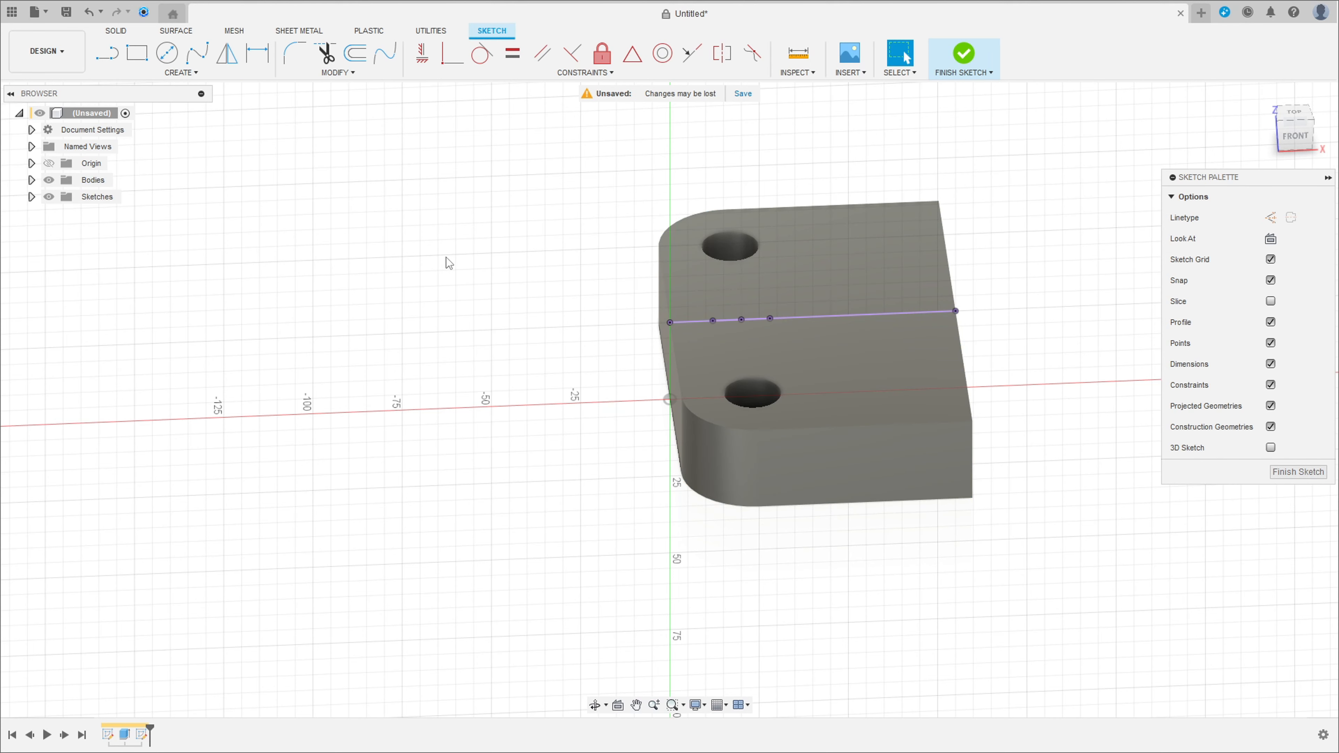
- Hide the bodies and draw a 50 mm line upward from the right end of the projected line
left_click(49, 179)
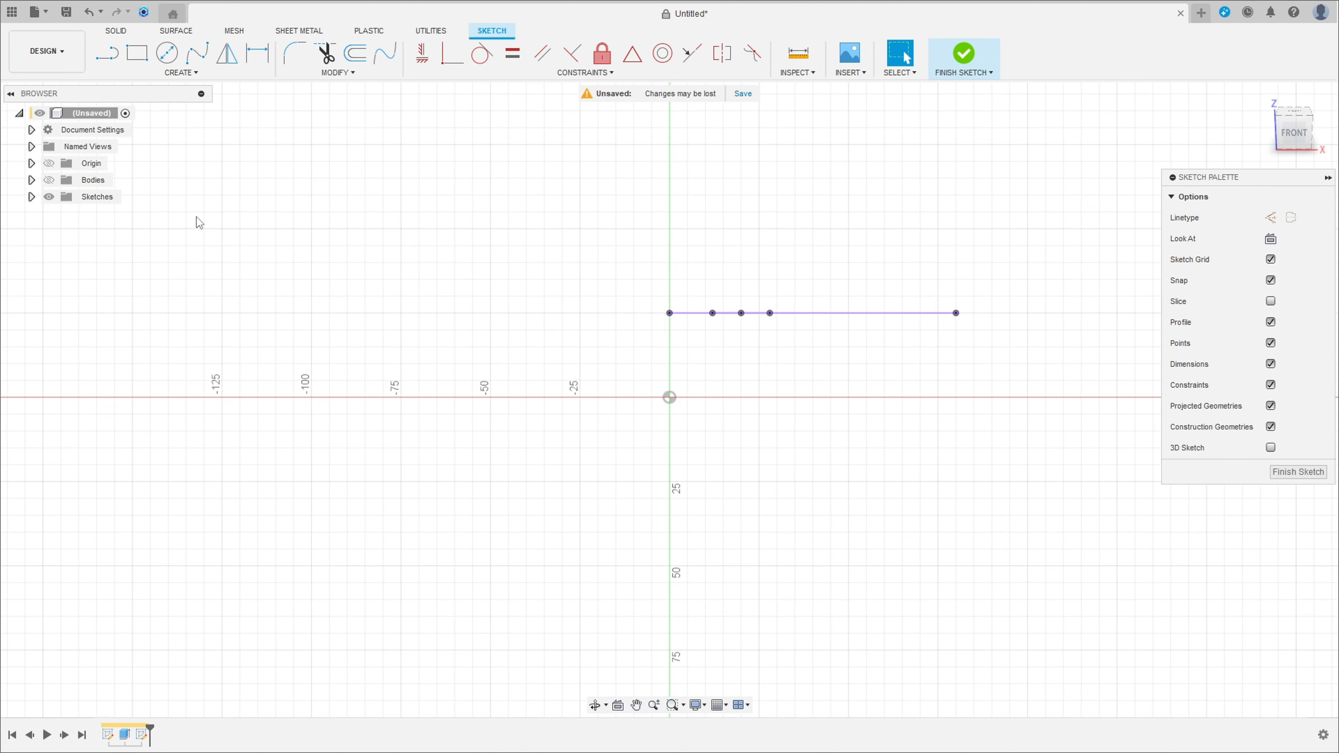
left_click(1291, 132)
scroll(732, 299, "up", 3)
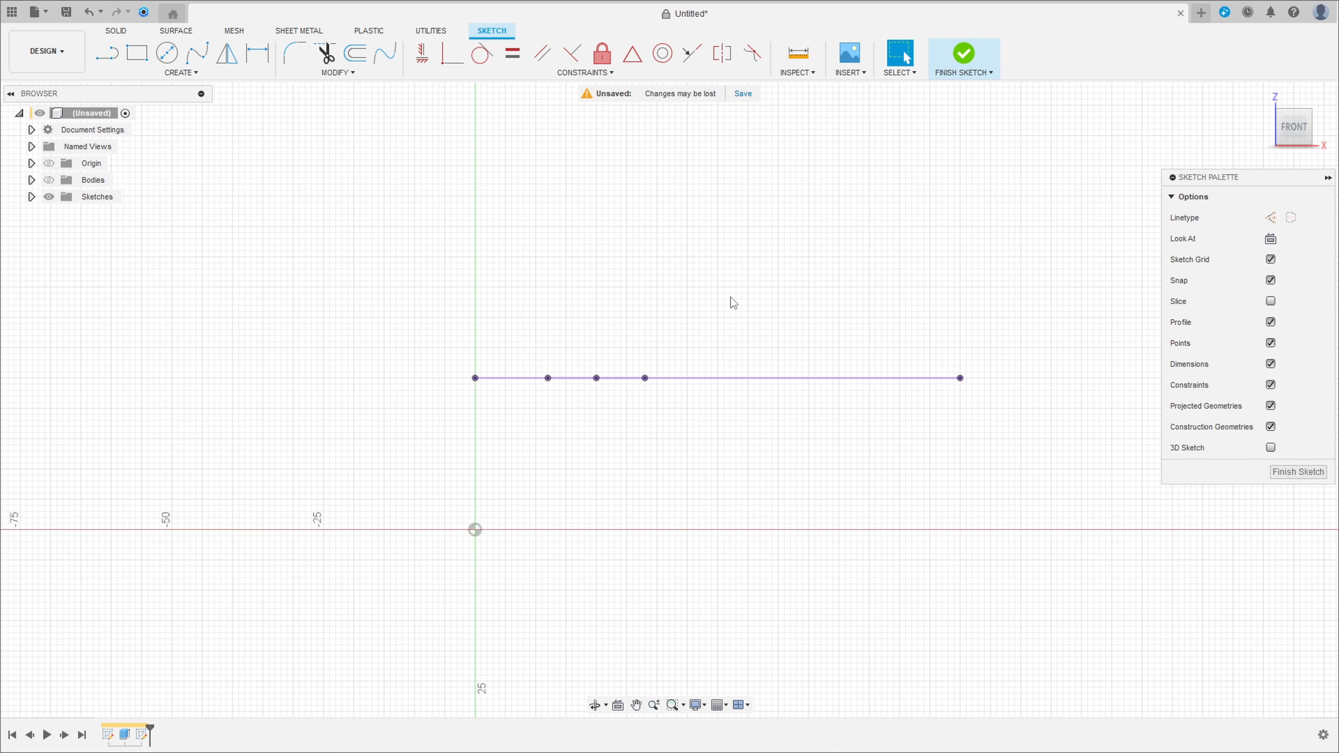
left_click(108, 53)
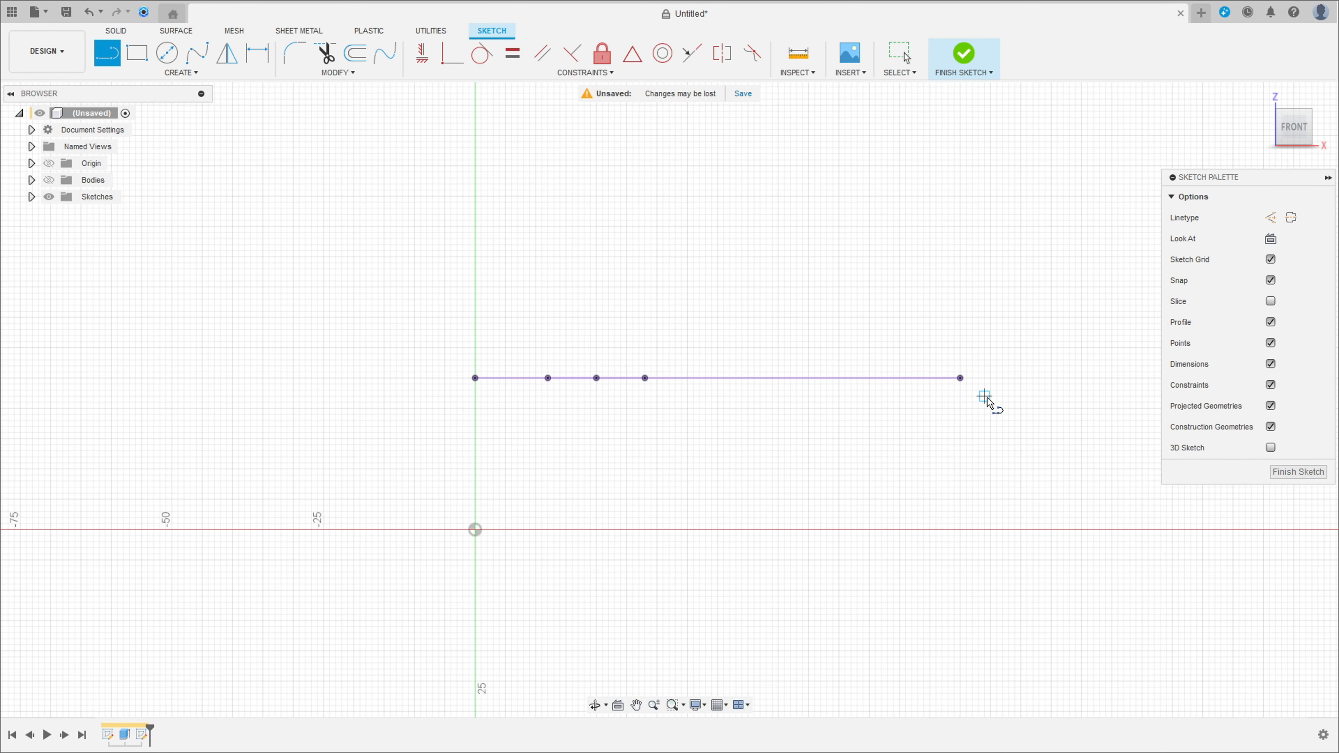
left_click(960, 378)
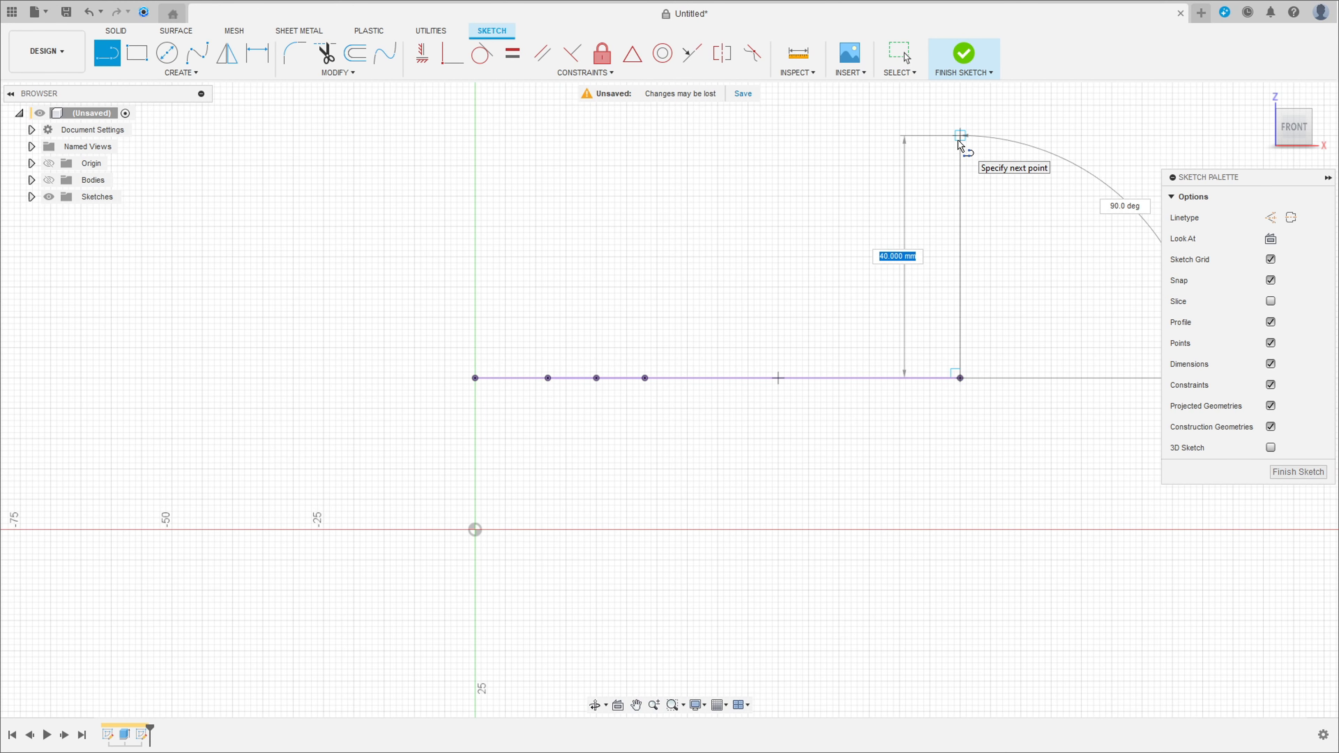
scroll(959, 142, "down", 3)
middle_click_drag(950, 173, 914, 284)
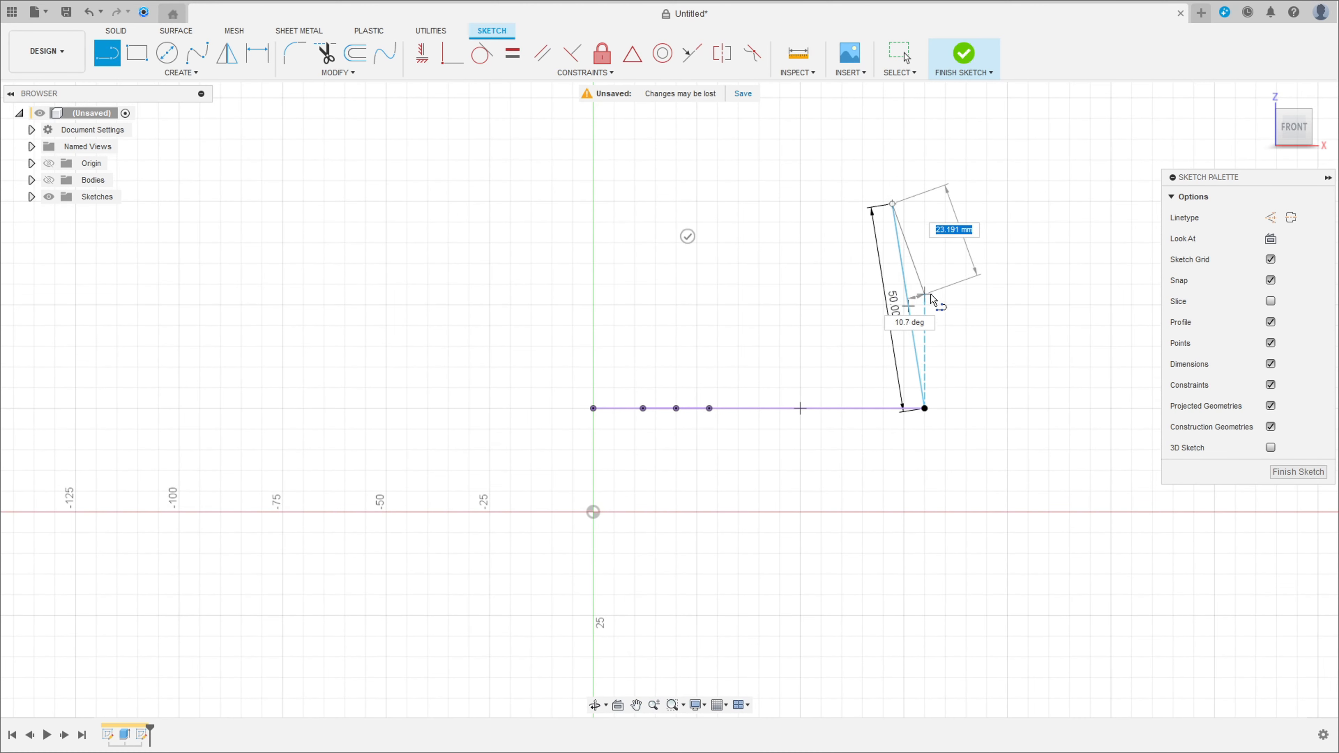
left_click(903, 296)
key("Escape")
- Constrain the 50 mm line to vertical and move its dimension to the outer side of the line
left_click(421, 52)
left_click(905, 269)
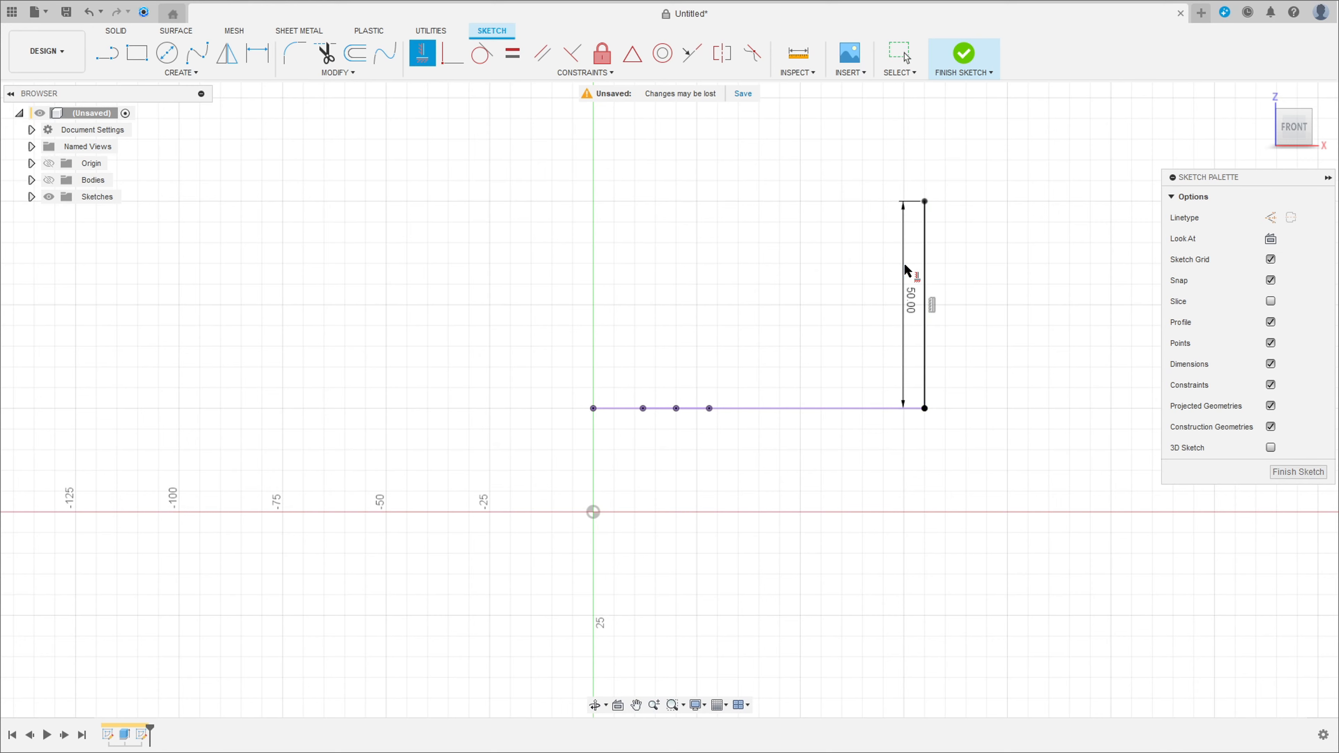
key("Escape")
left_click_drag(912, 309, 998, 302)
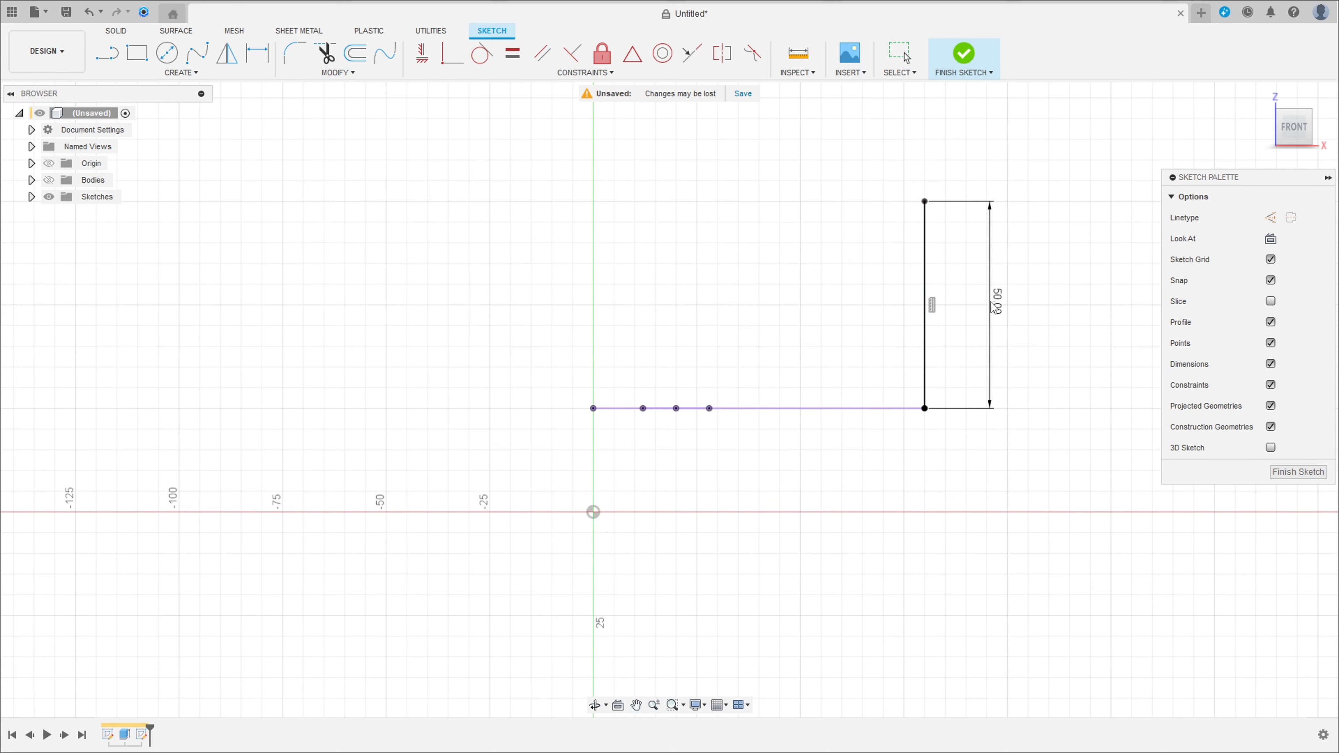
- Close the profile with a horizontal top line ending about 25 mm from the left edge, a slanted line, and a vertical line to the projected line
left_click(107, 52)
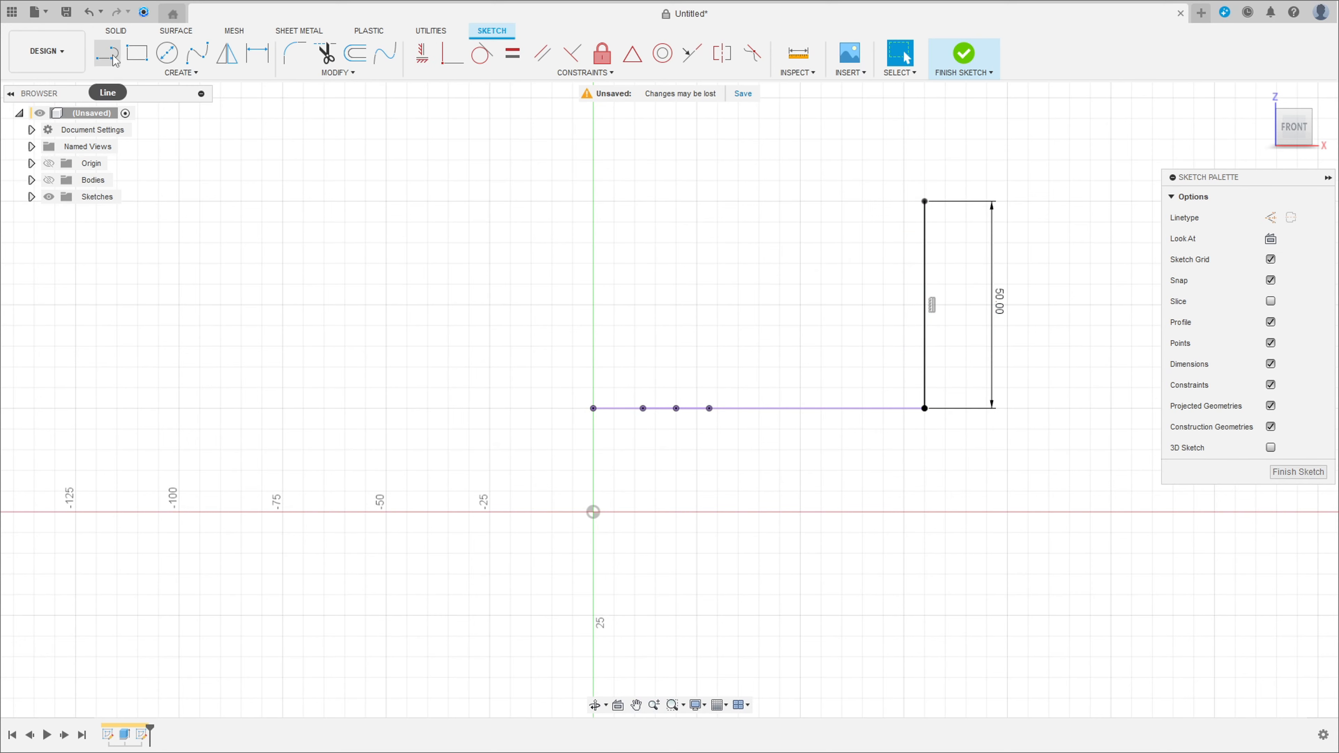
left_click(926, 202)
left_click(697, 201)
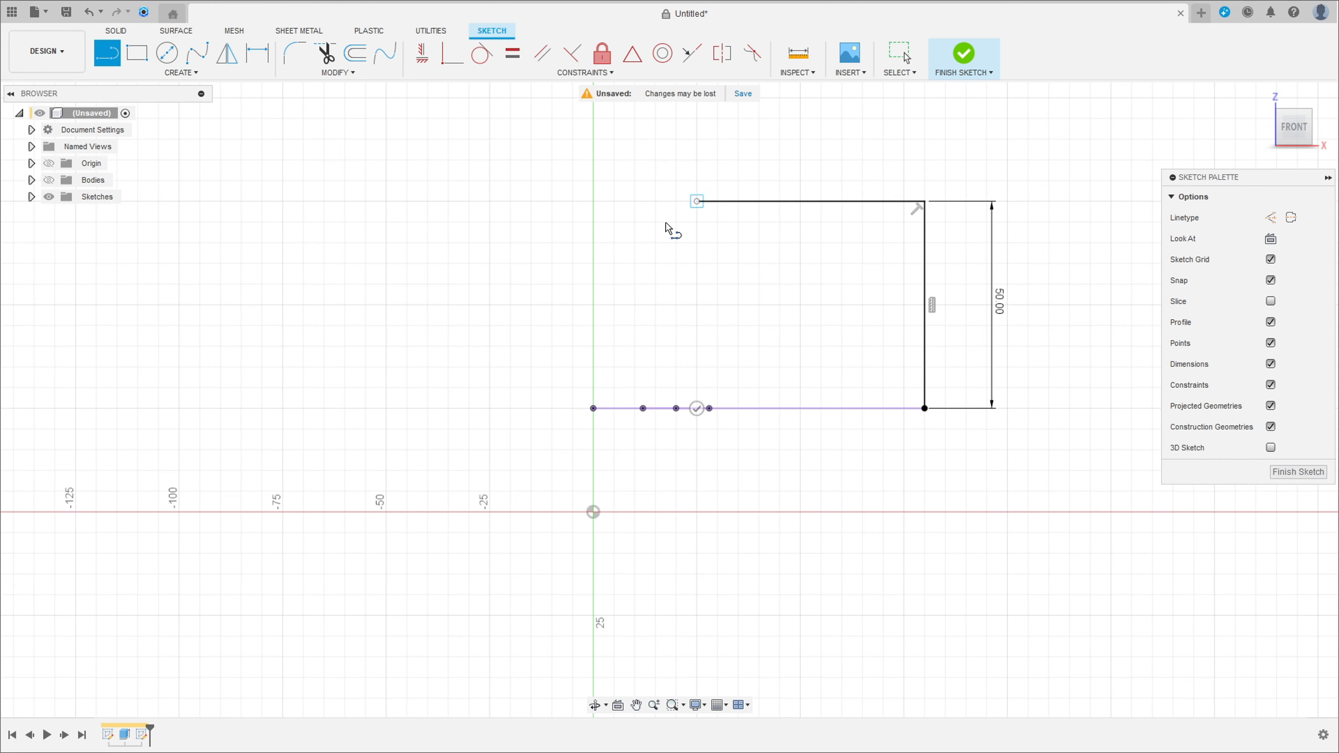
left_click(594, 284)
left_click(593, 408)
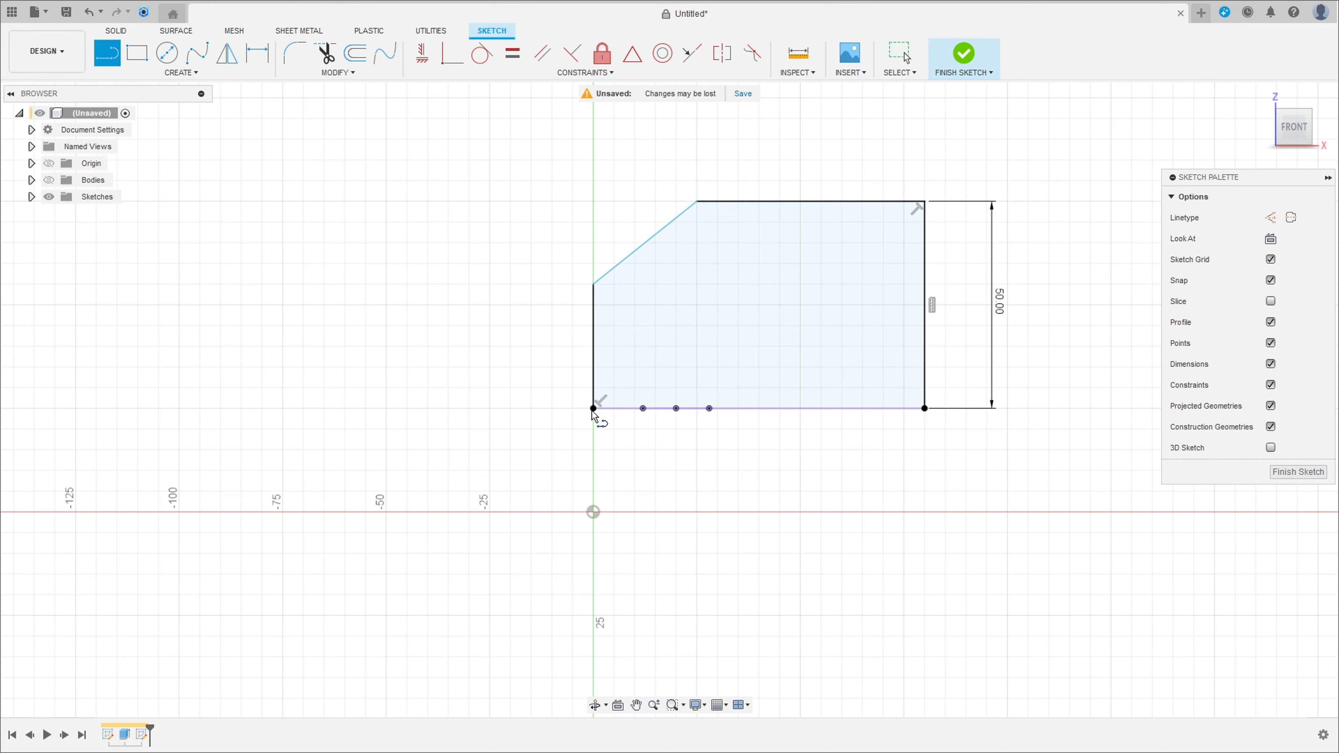
key("Escape")
- Dimension the slanted line's upper endpoint 20 mm from the left vertical line
left_click(257, 52)
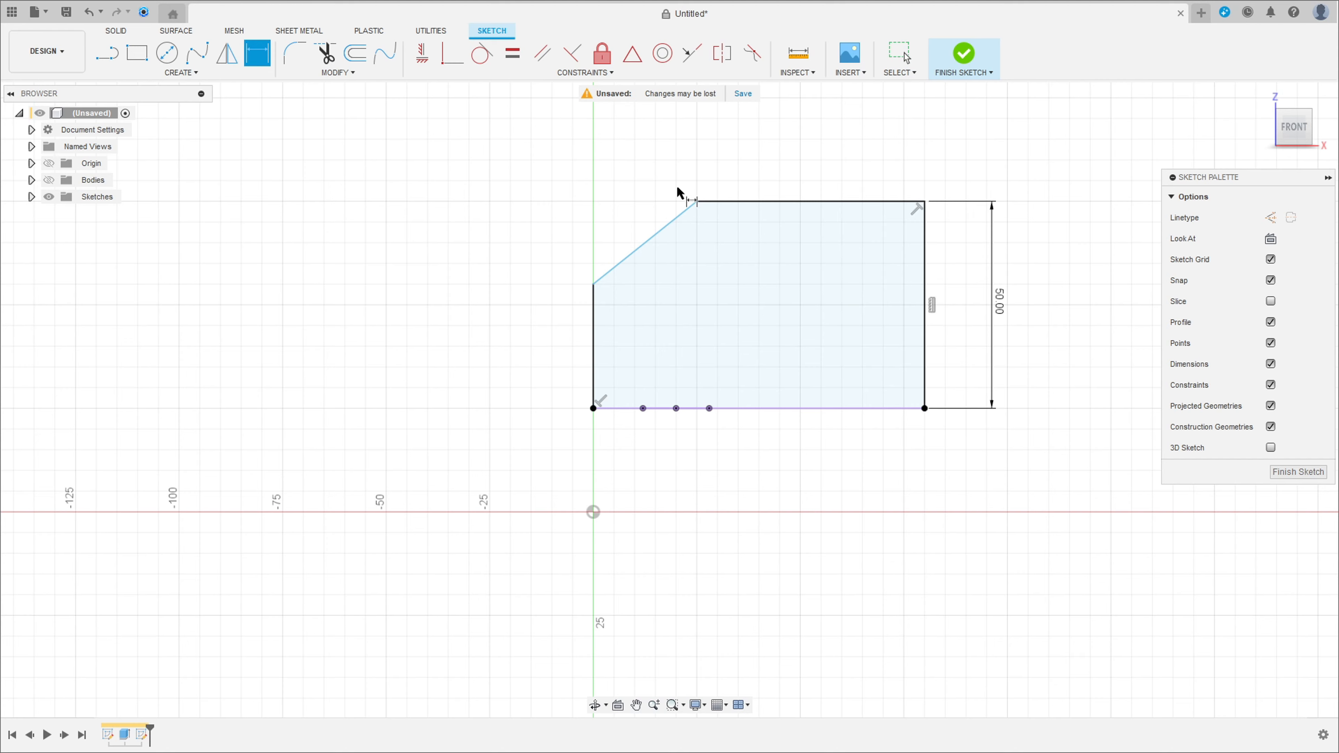
left_click(697, 202)
left_click(595, 300)
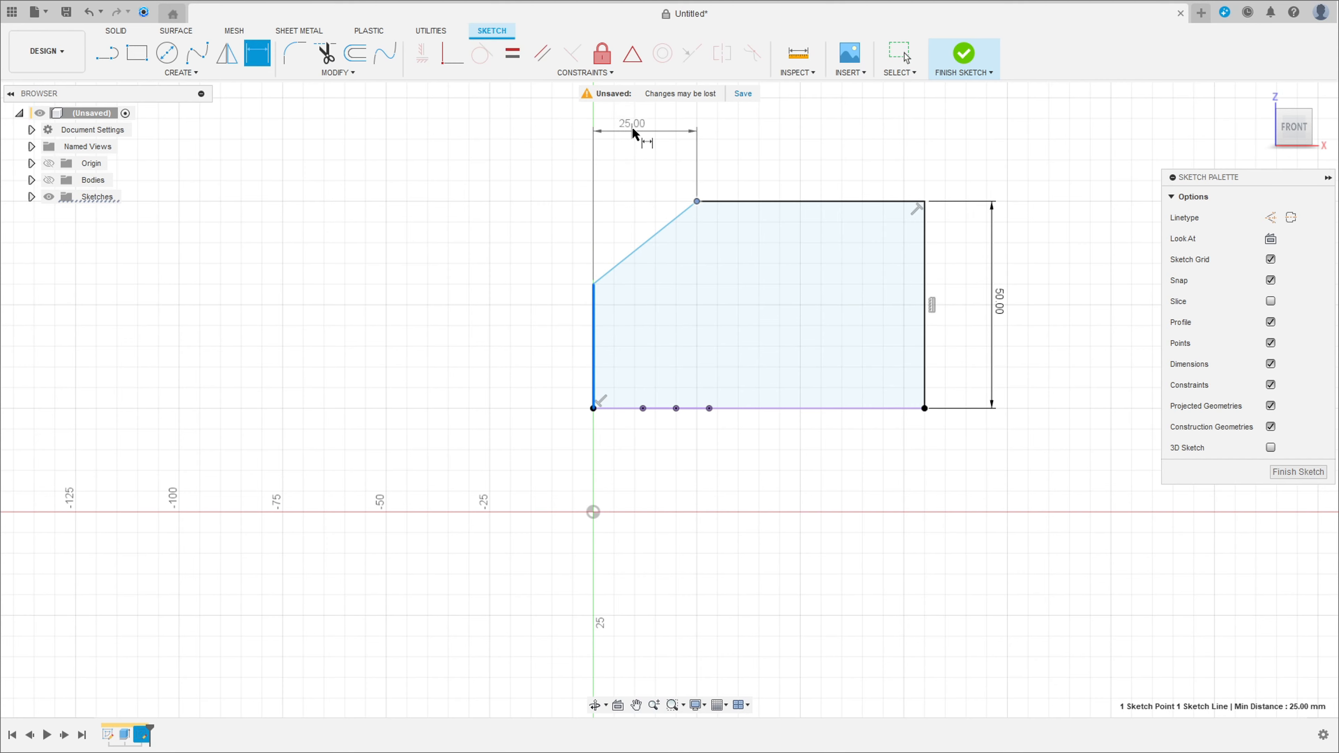
left_click(648, 129)
type("20")
key("Return")
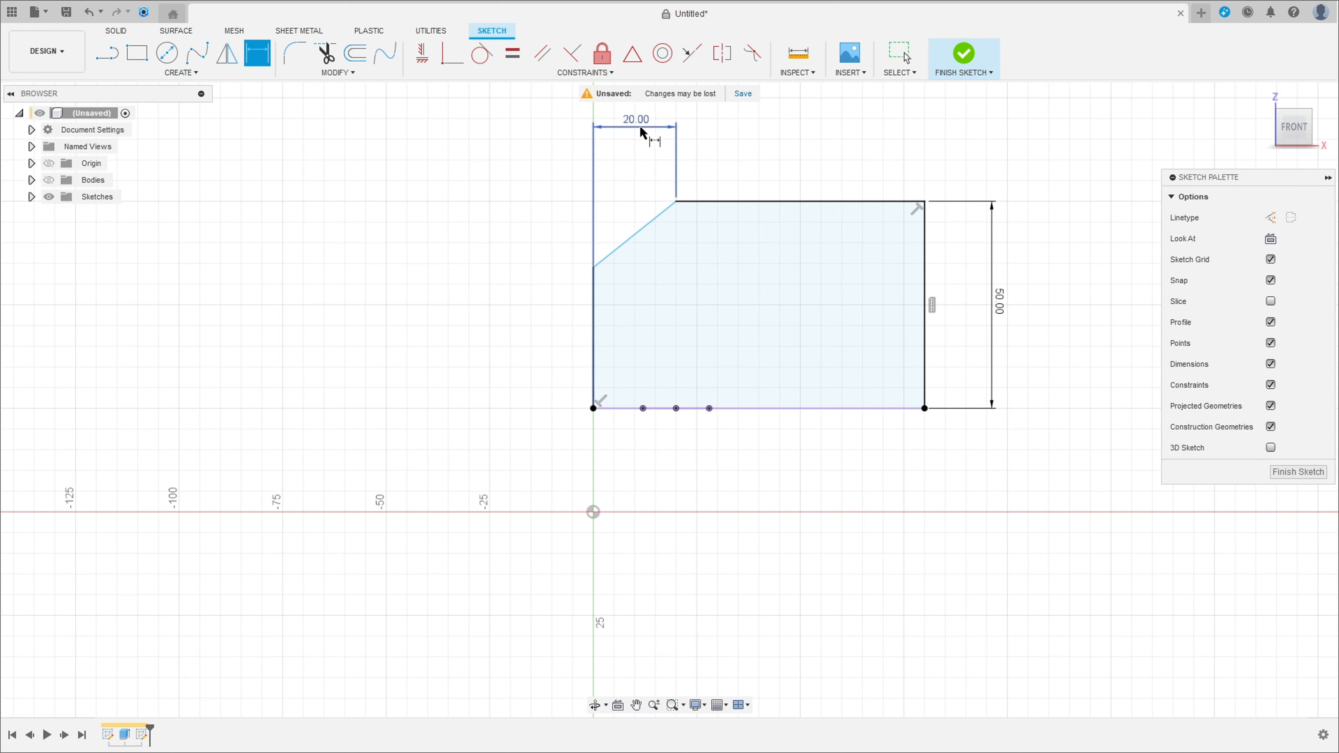
- Set the angle between the slanted line and the left vertical line to 30 degrees
left_click(640, 232)
left_click(594, 302)
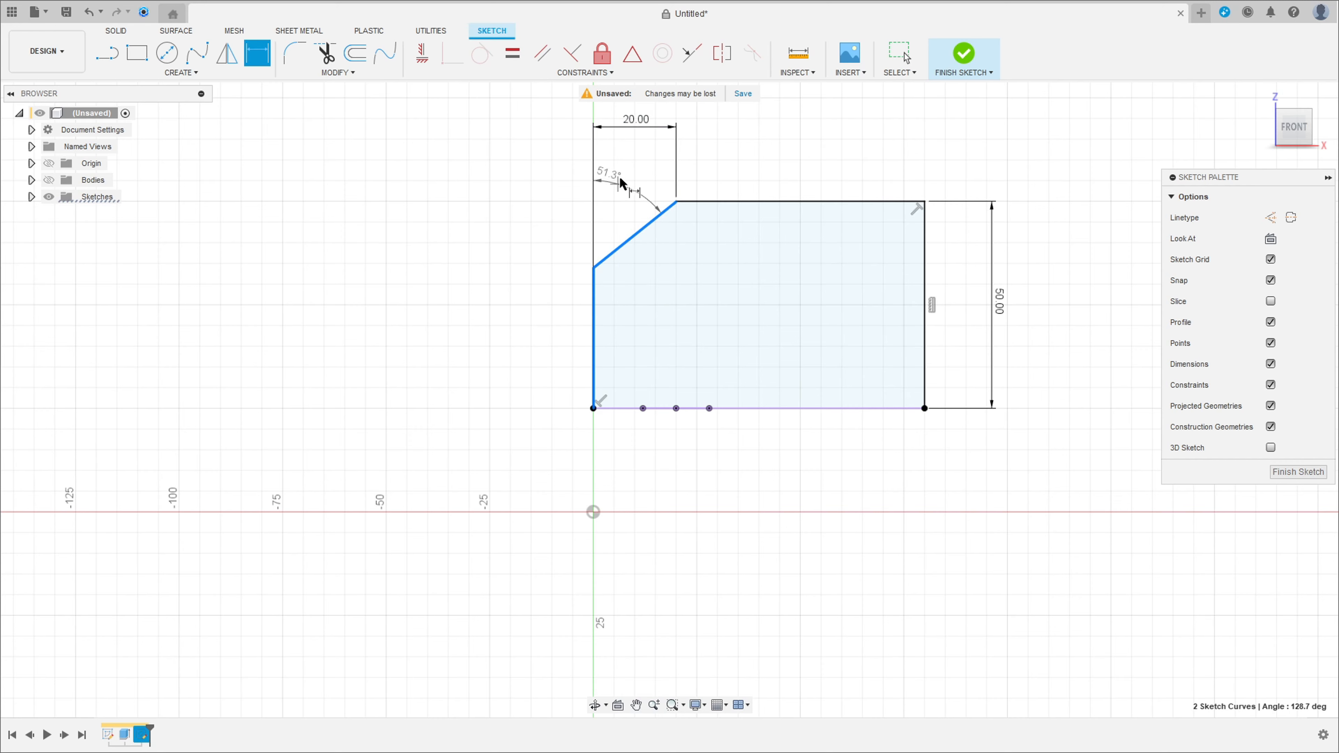
left_click(634, 167)
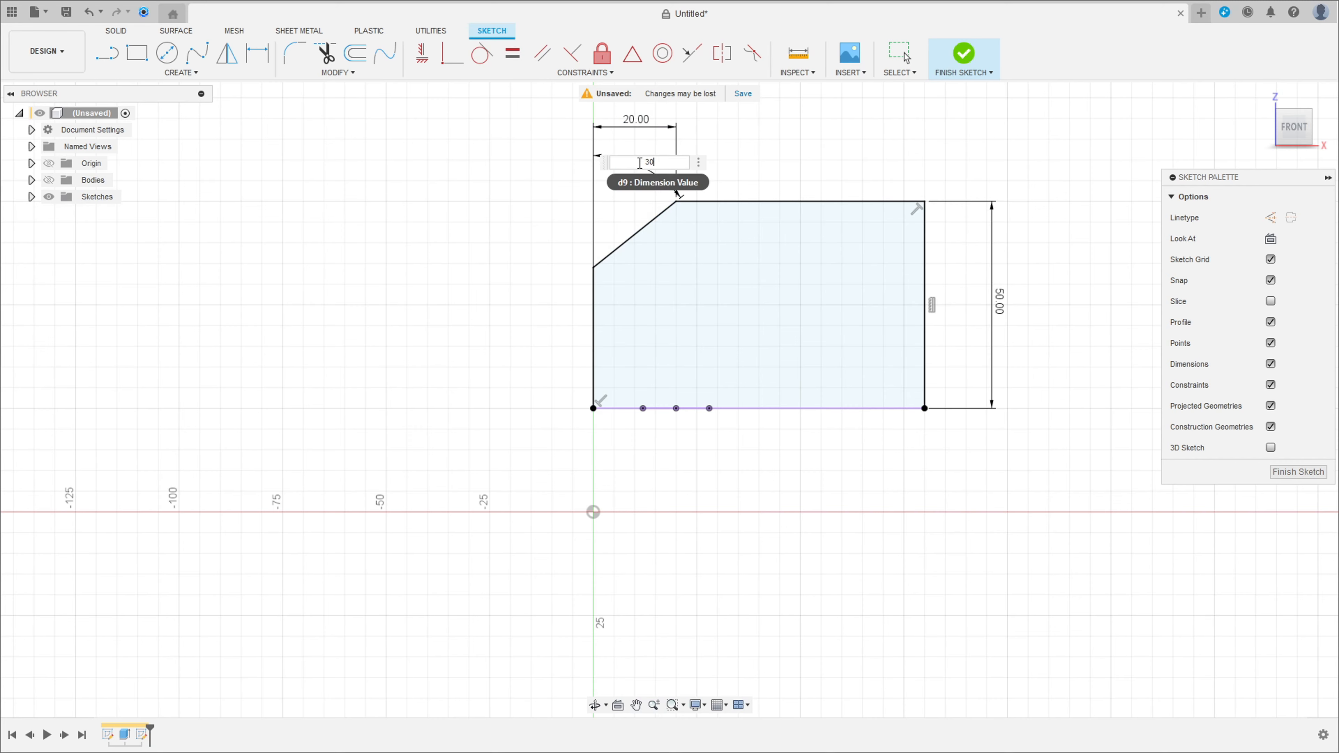
key("Return")
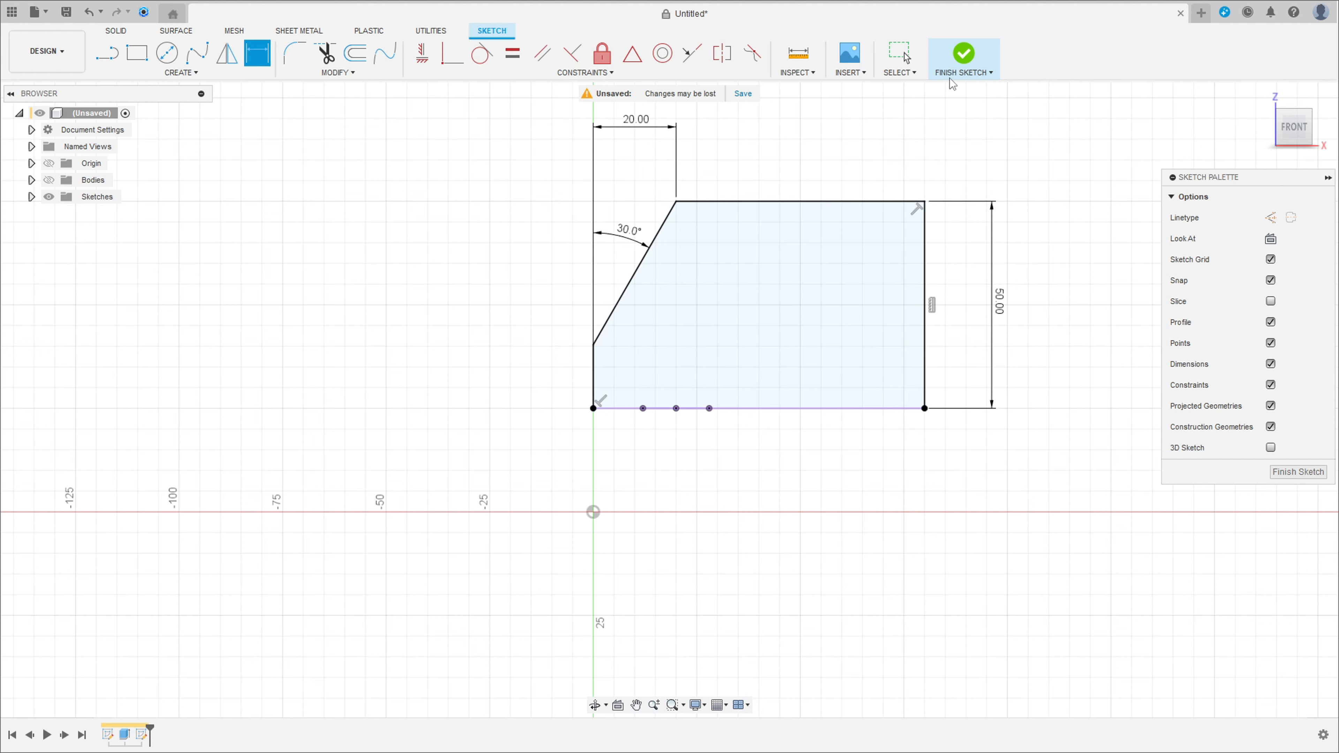
- Finish the sketch, show the bodies, and extrude the profile symmetrically with a 50 mm whole length, joined to the plate
left_click(965, 57)
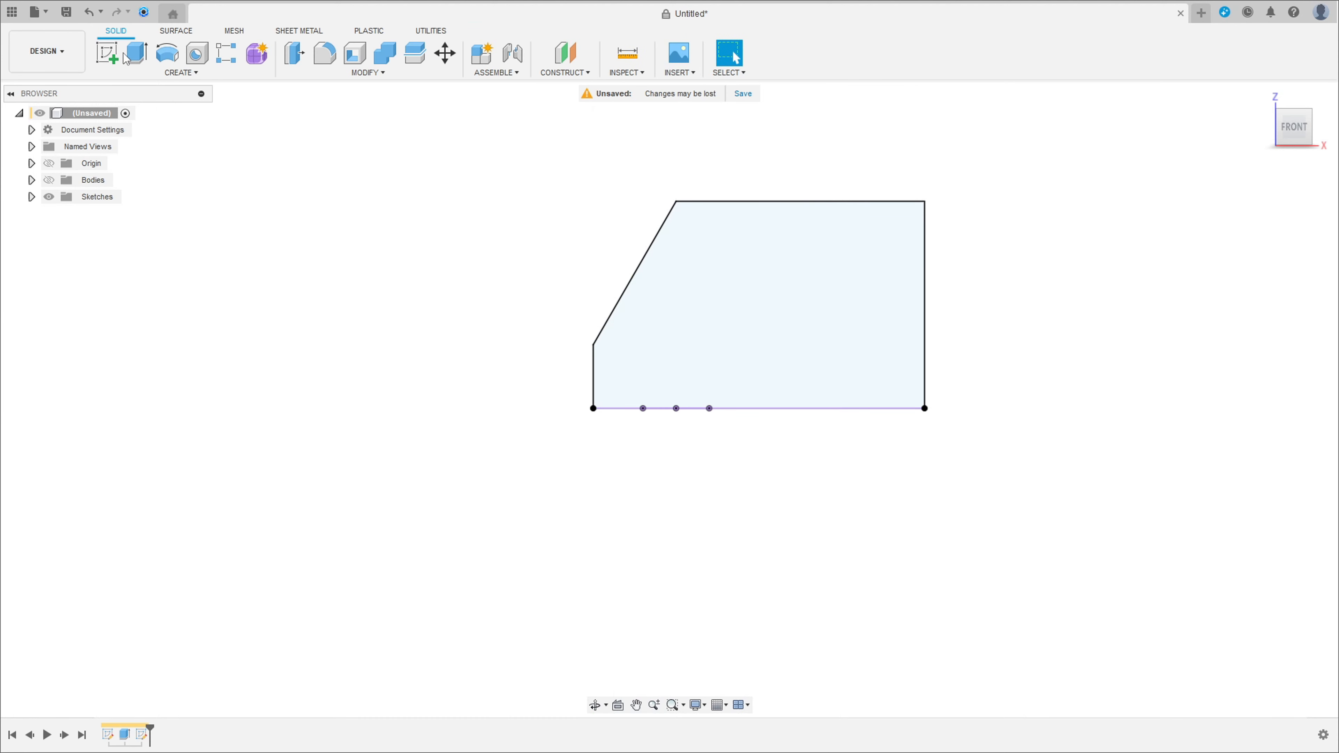
key("e")
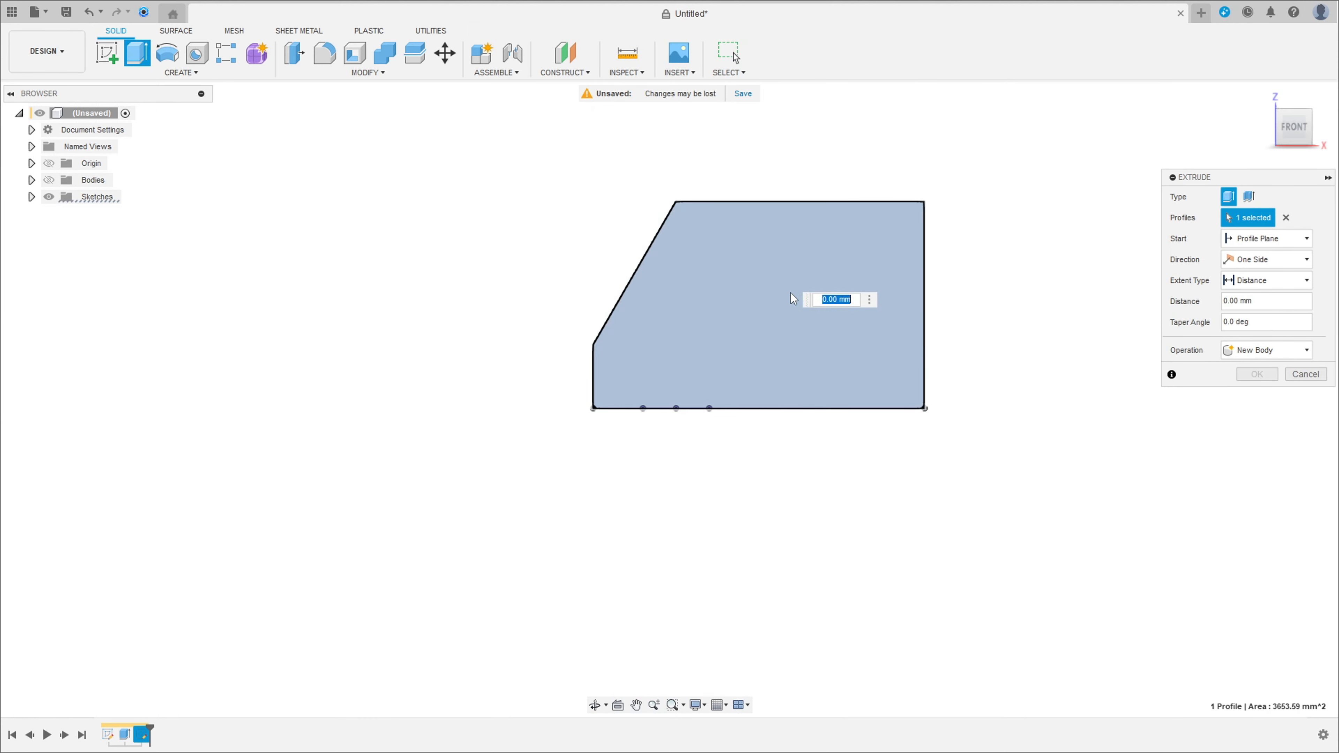
left_click(50, 163)
left_click(51, 183)
left_click(49, 165)
middle_click_drag(647, 203, 836, 245, "shift")
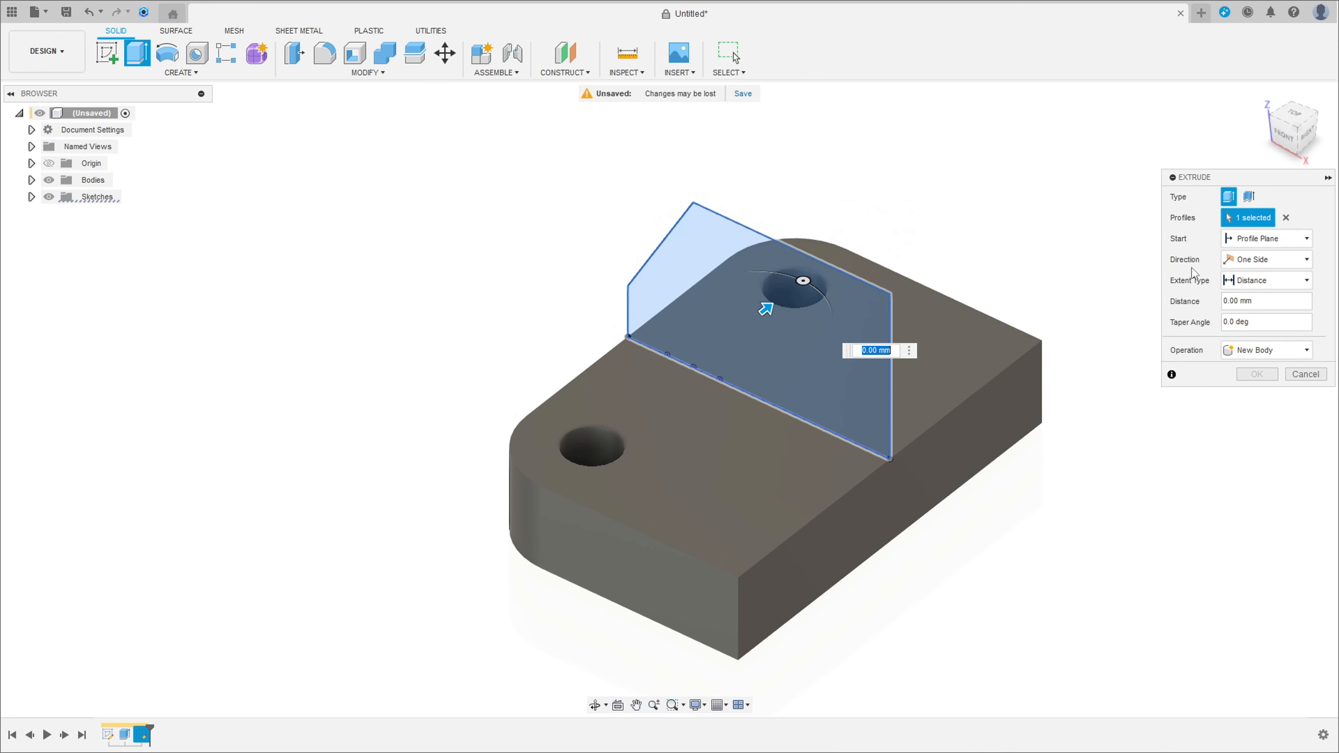
left_click(1265, 259)
left_click(1256, 306)
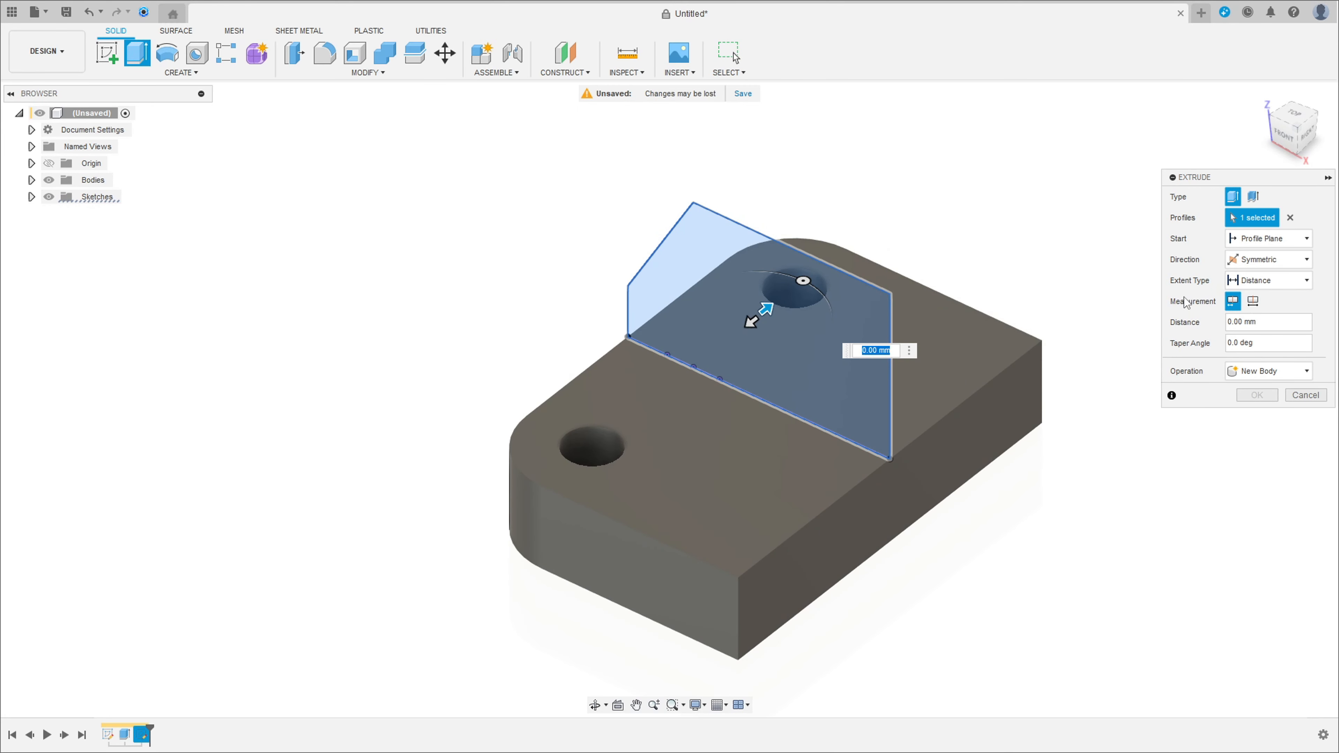
left_click(1254, 301)
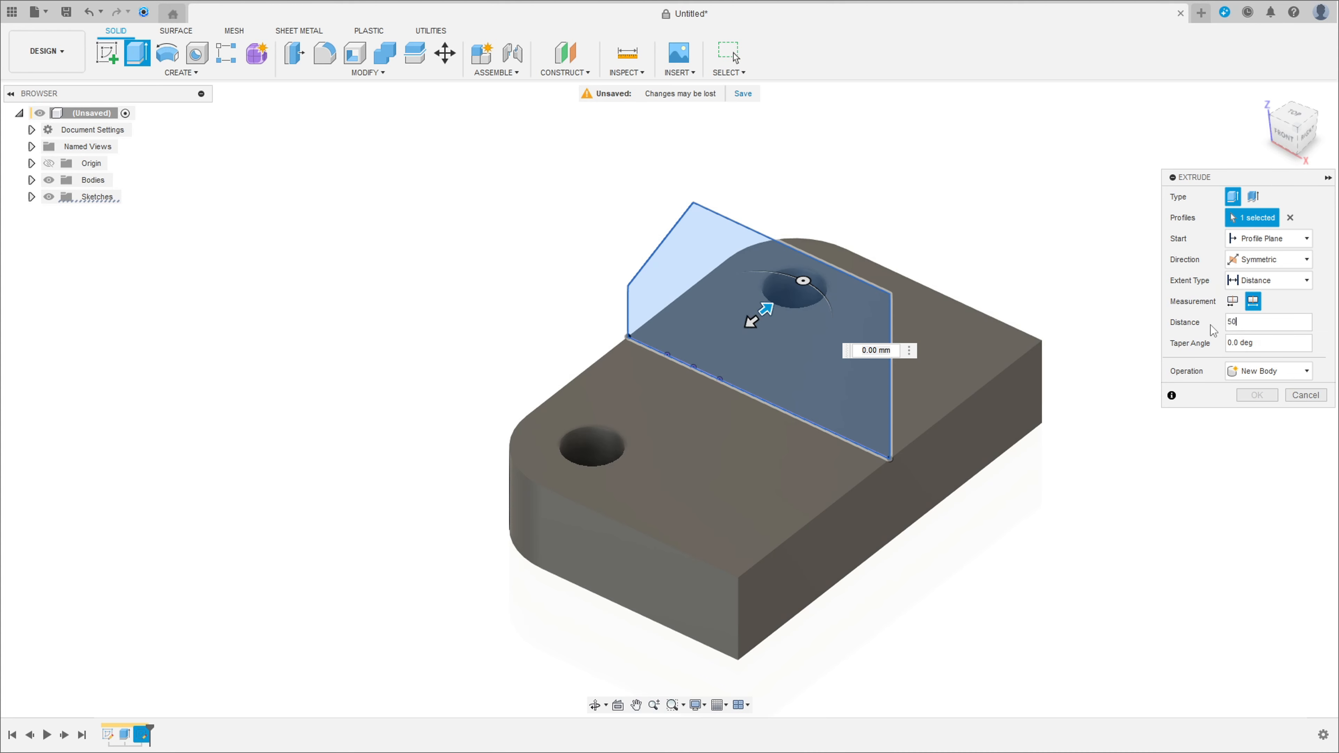
key("Return")
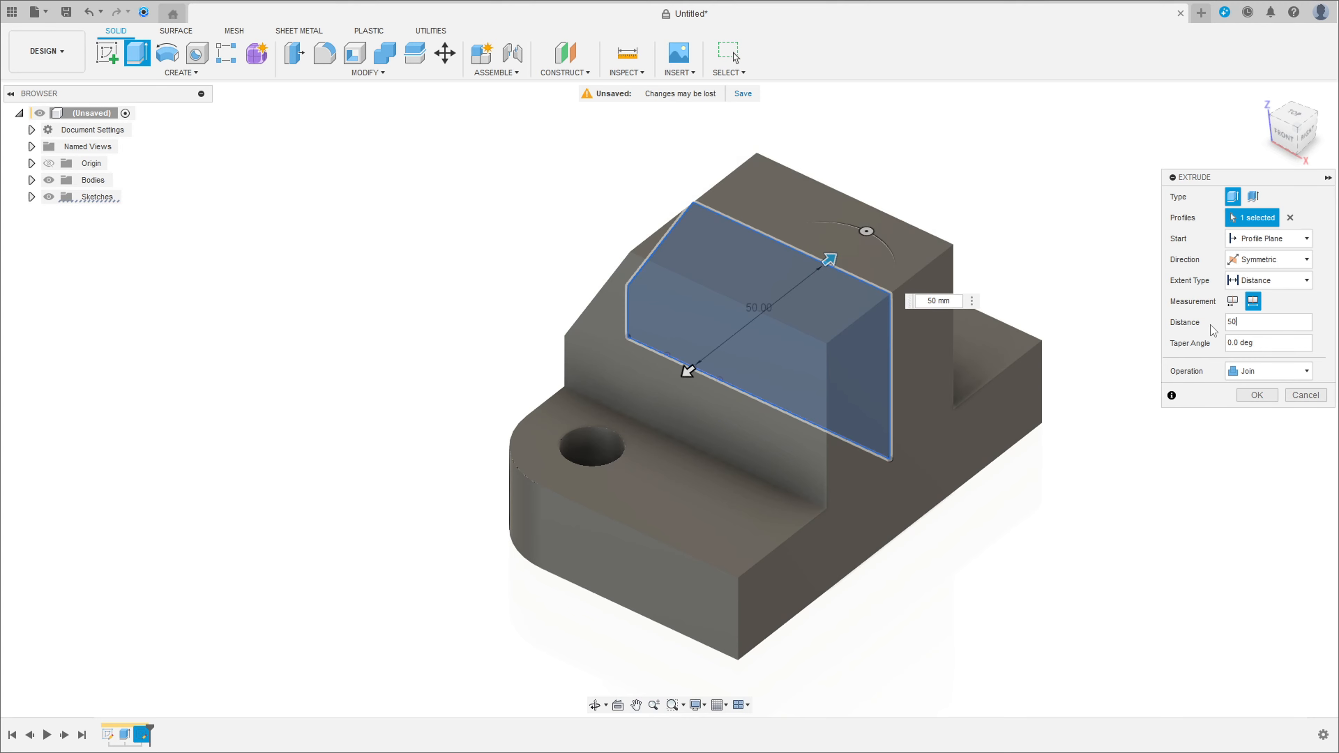
key("Return")
- Start another sketch on the front XZ origin plane
middle_click_drag(1213, 330, 923, 292, "shift")
left_click(106, 52)
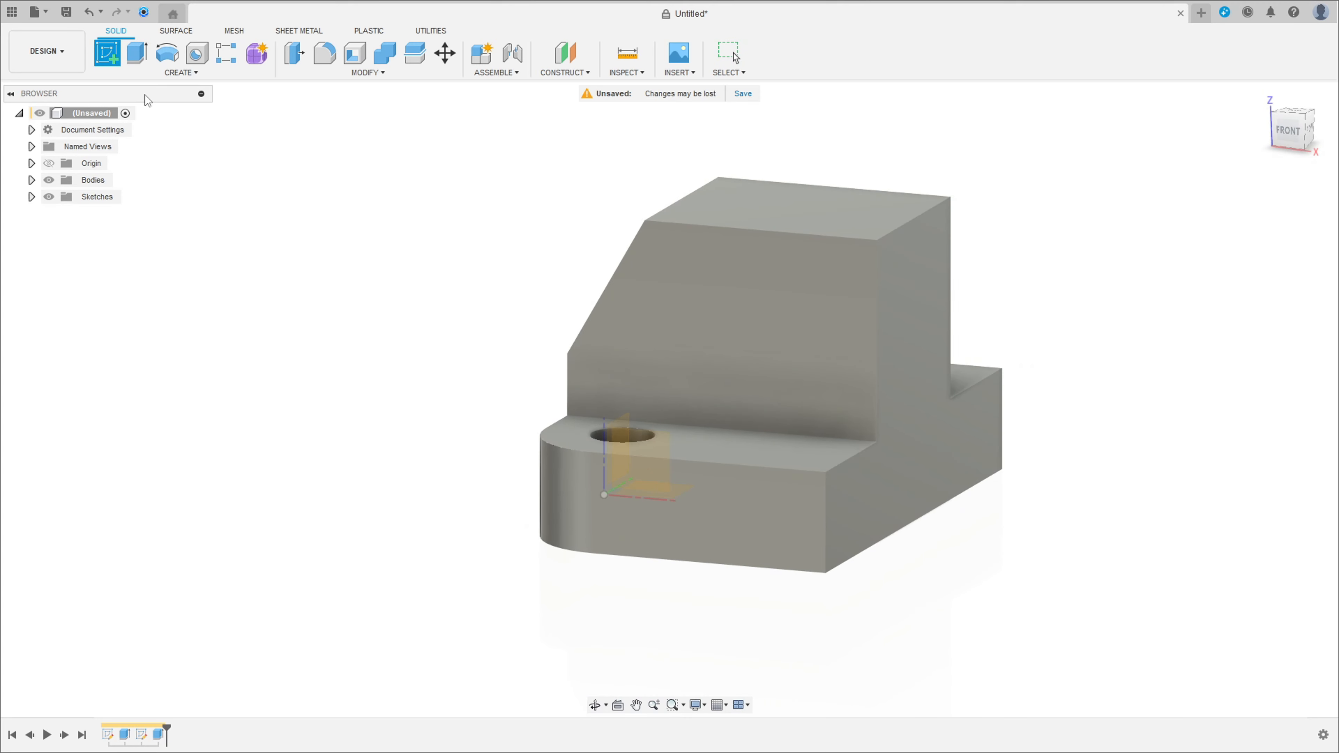
left_click(655, 437)
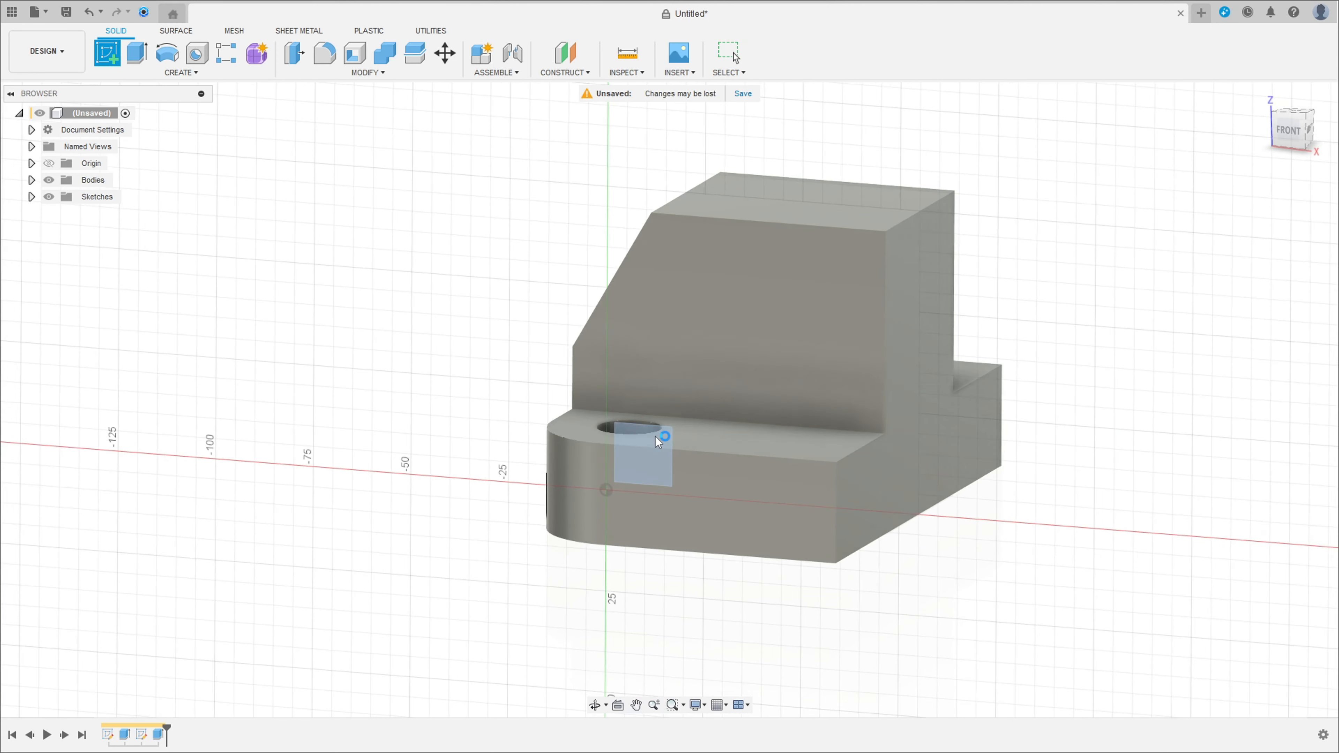
middle_click_drag(742, 320, 587, 466)
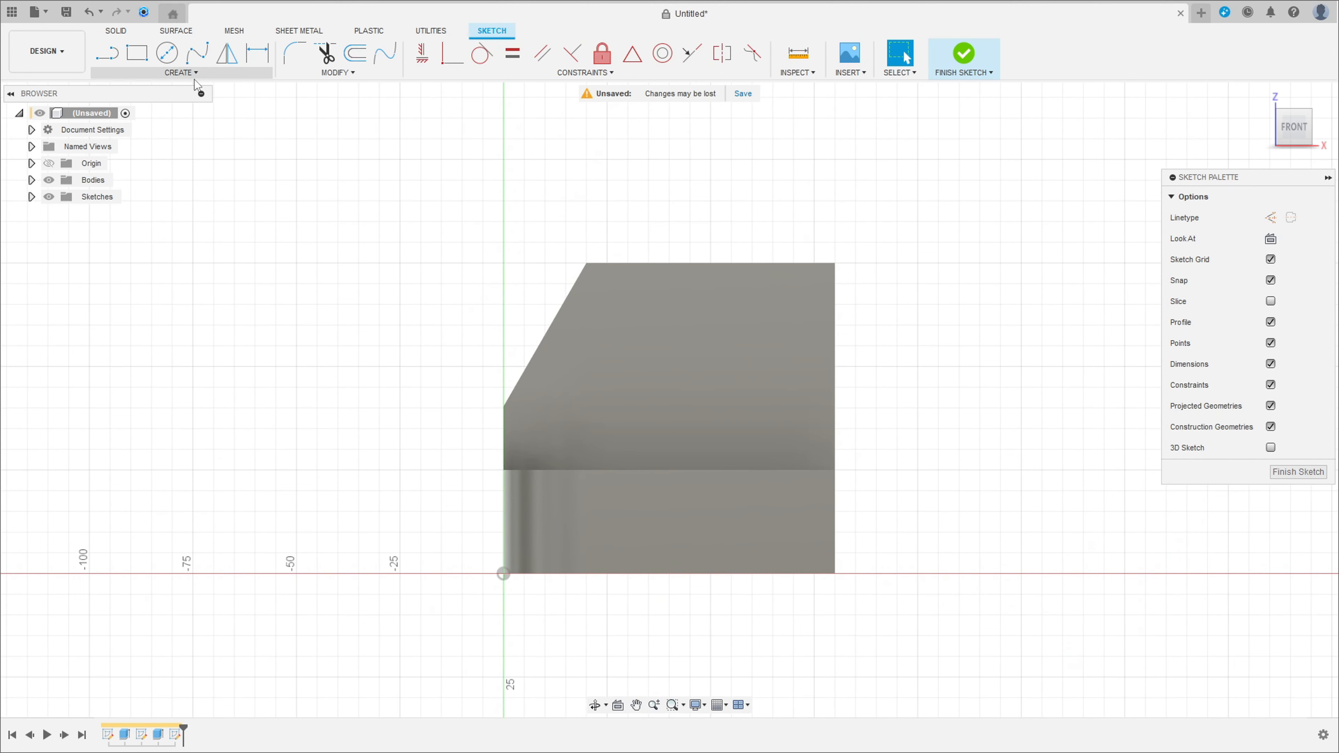
- Project the whole body's outline into the sketch using the body selection filter with Projection Link enabled
left_click(181, 72)
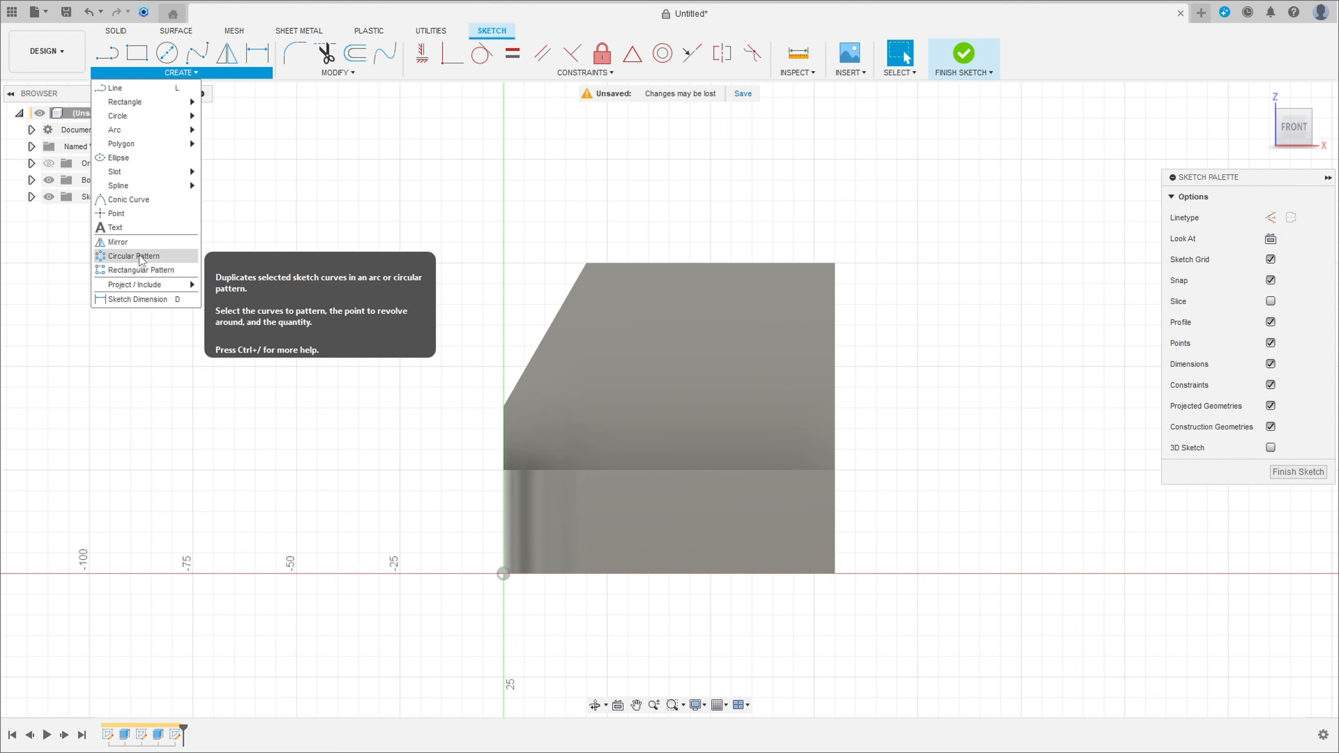
mouse_move(179, 284)
left_click(224, 285)
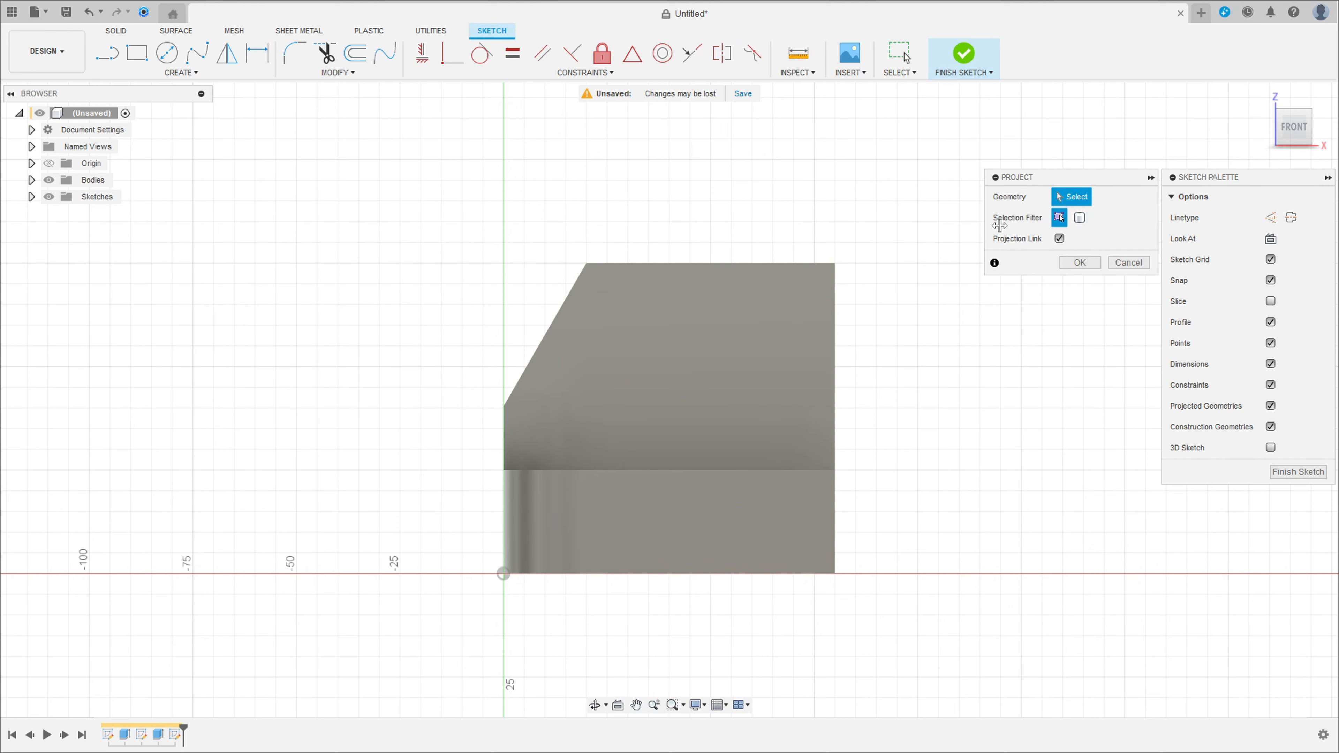
left_click(1080, 218)
left_click(682, 395)
left_click(1079, 262)
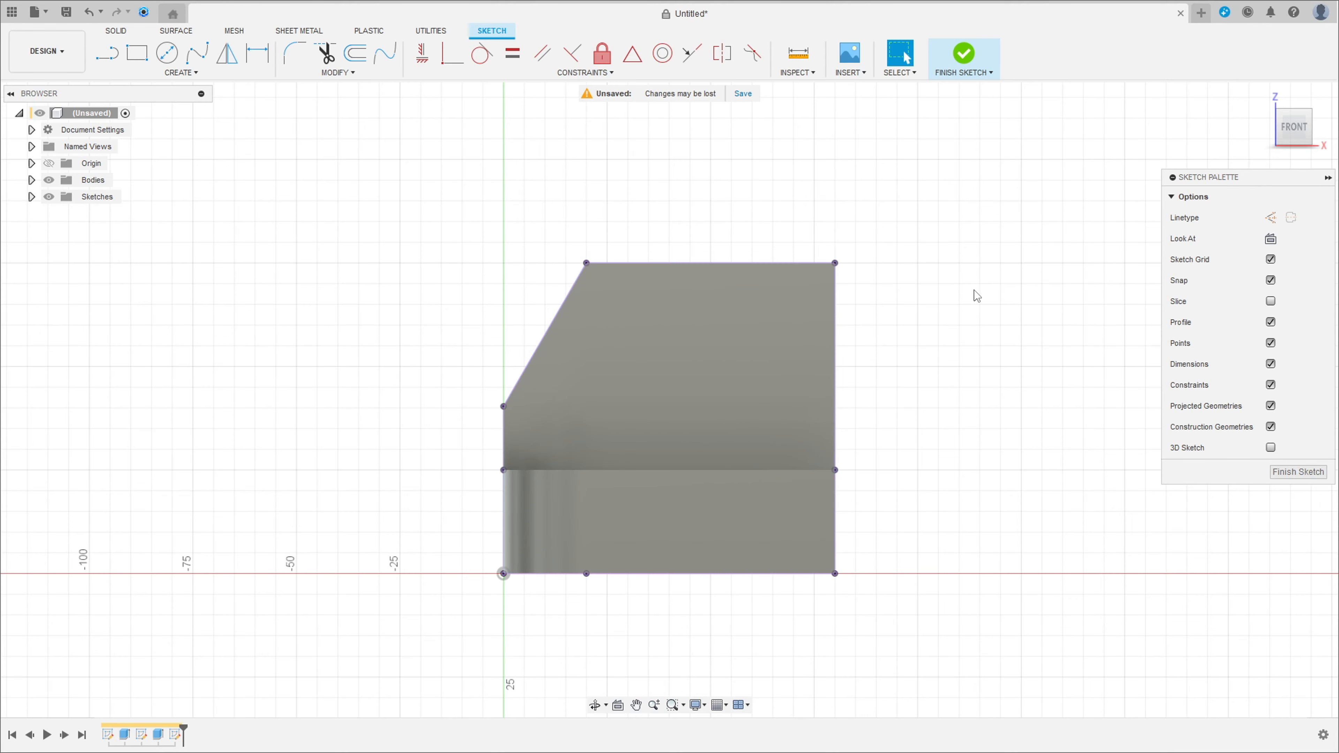
- Hide the bodies and draw a perpendicular line inward from the slanted edge's midpoint, then a horizontal line to the right edge, about 29 mm below the top
left_click(49, 180)
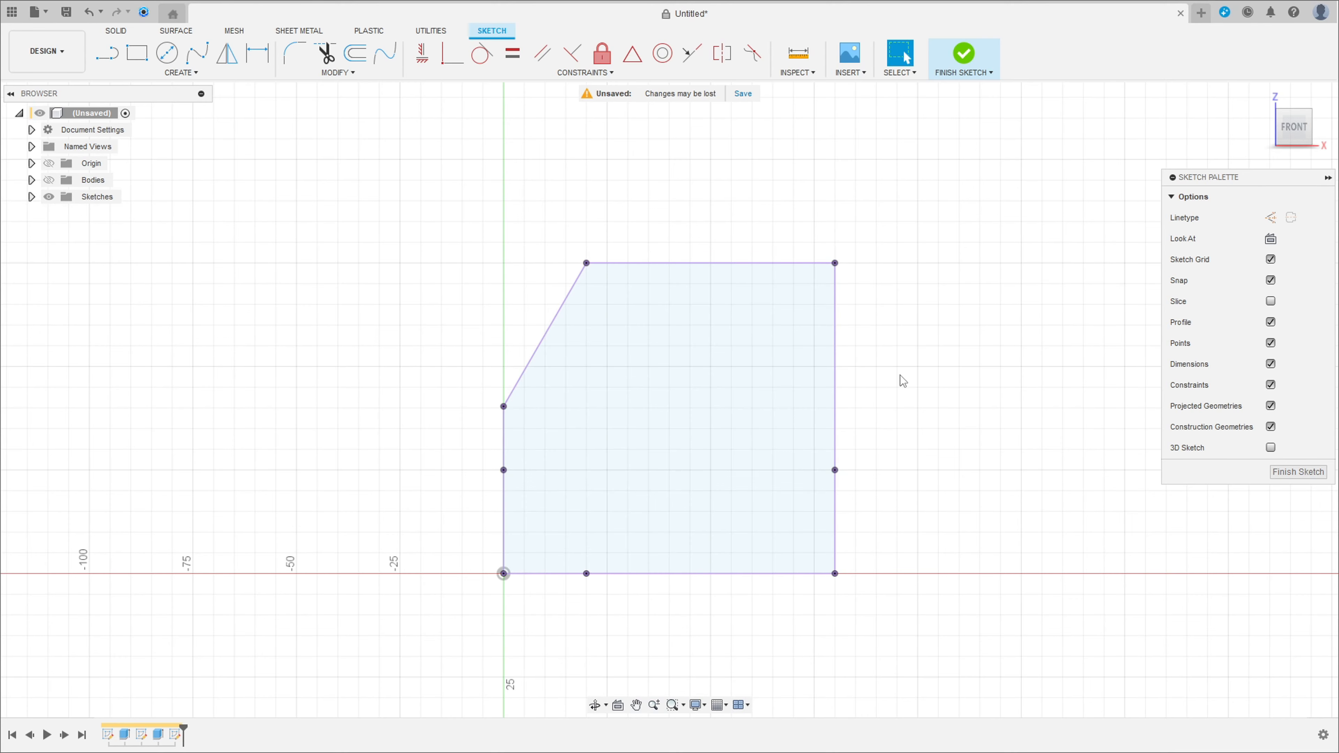
left_click(112, 59)
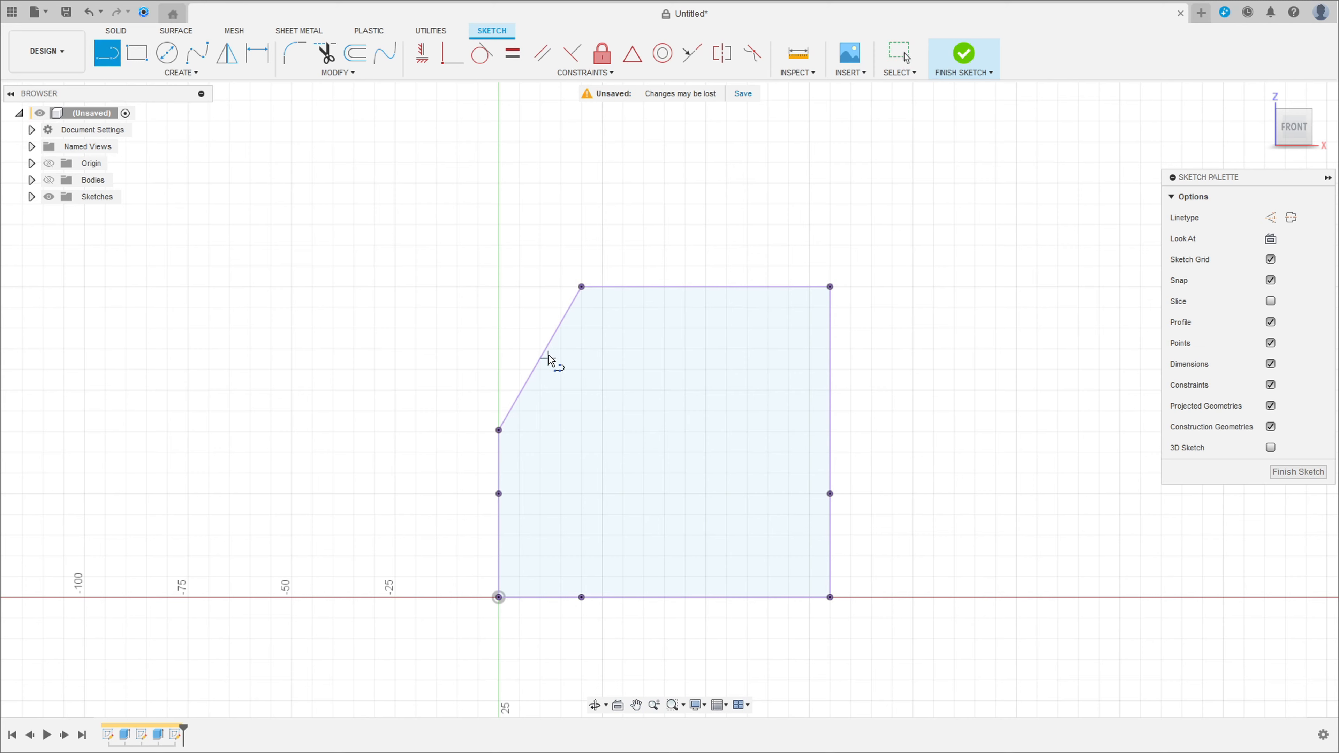
left_click(541, 360)
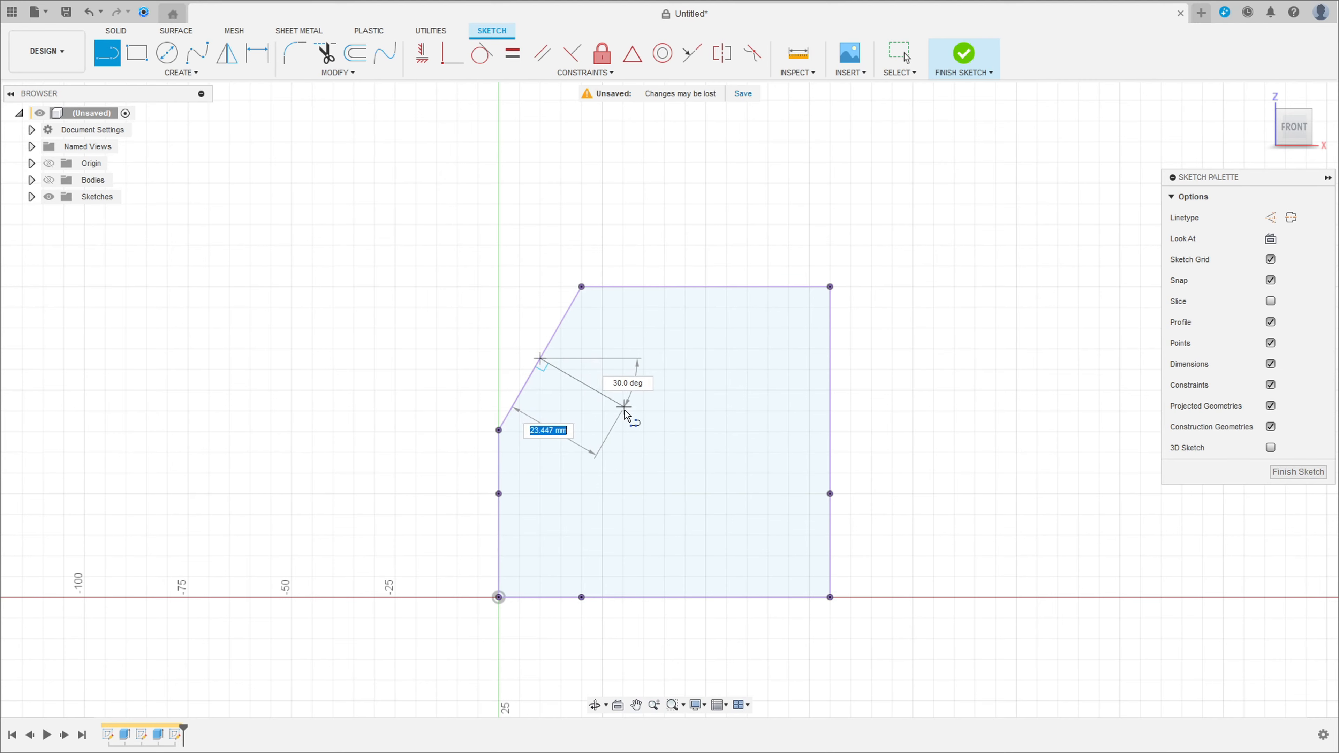
left_click(627, 408)
left_click(829, 408)
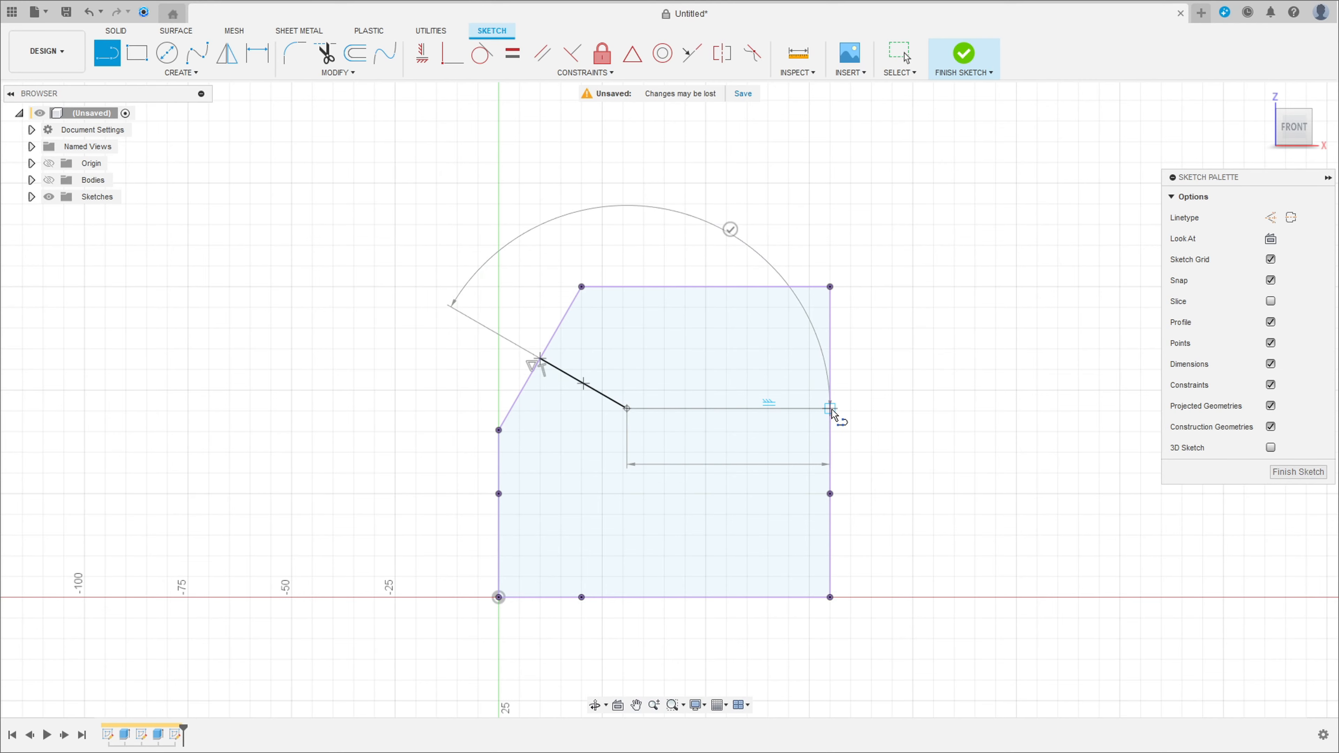
key("Escape")
- Dimension the horizontal line's distance from the outline's top edge and set it to 36 mm
scroll(923, 417, "up", 2)
scroll(927, 410, "up", 2)
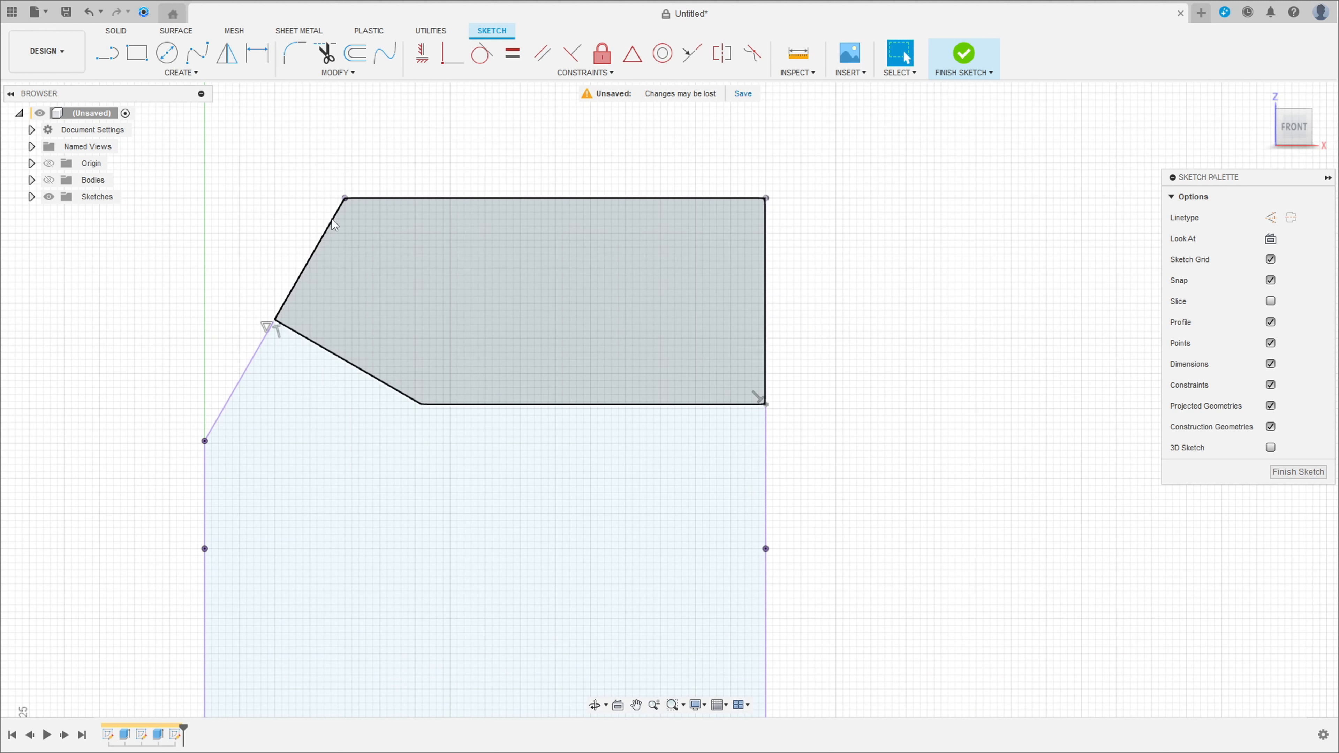
key("d")
left_click(590, 199)
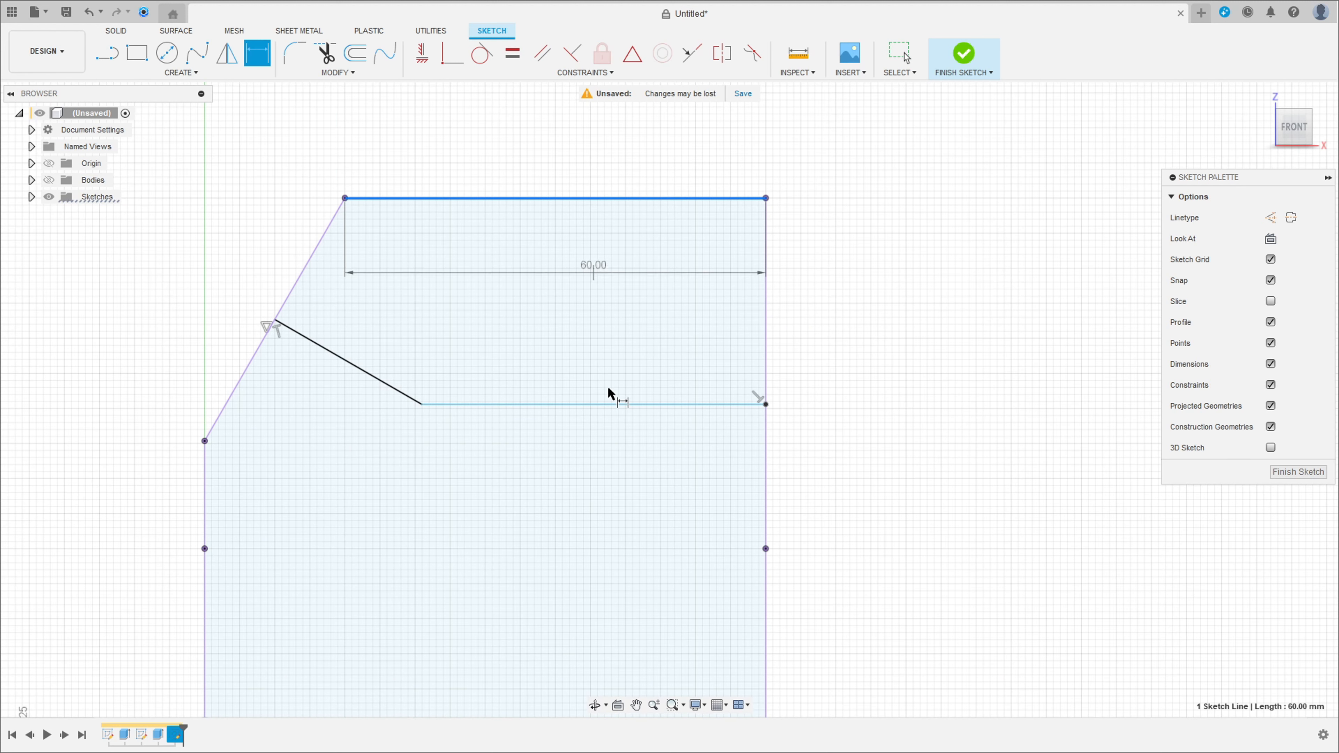
left_click(619, 405)
left_click(866, 295)
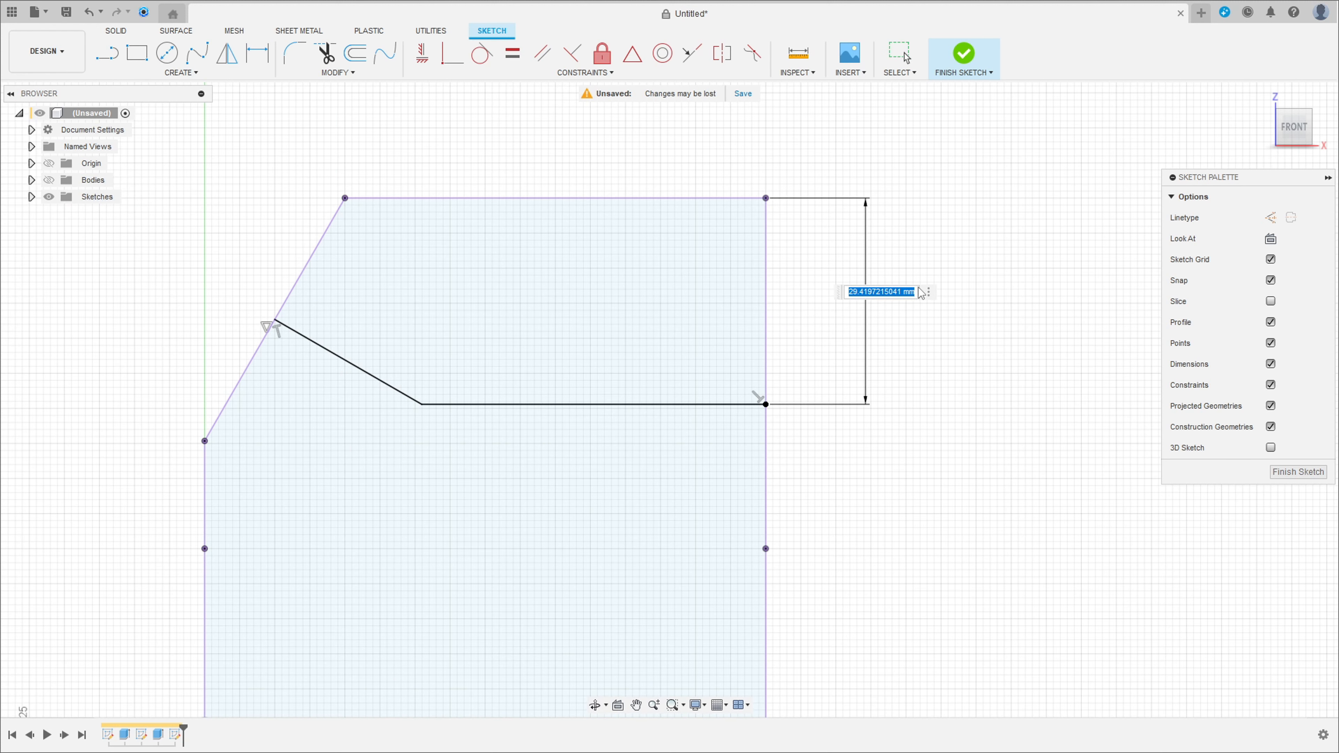
key("Return")
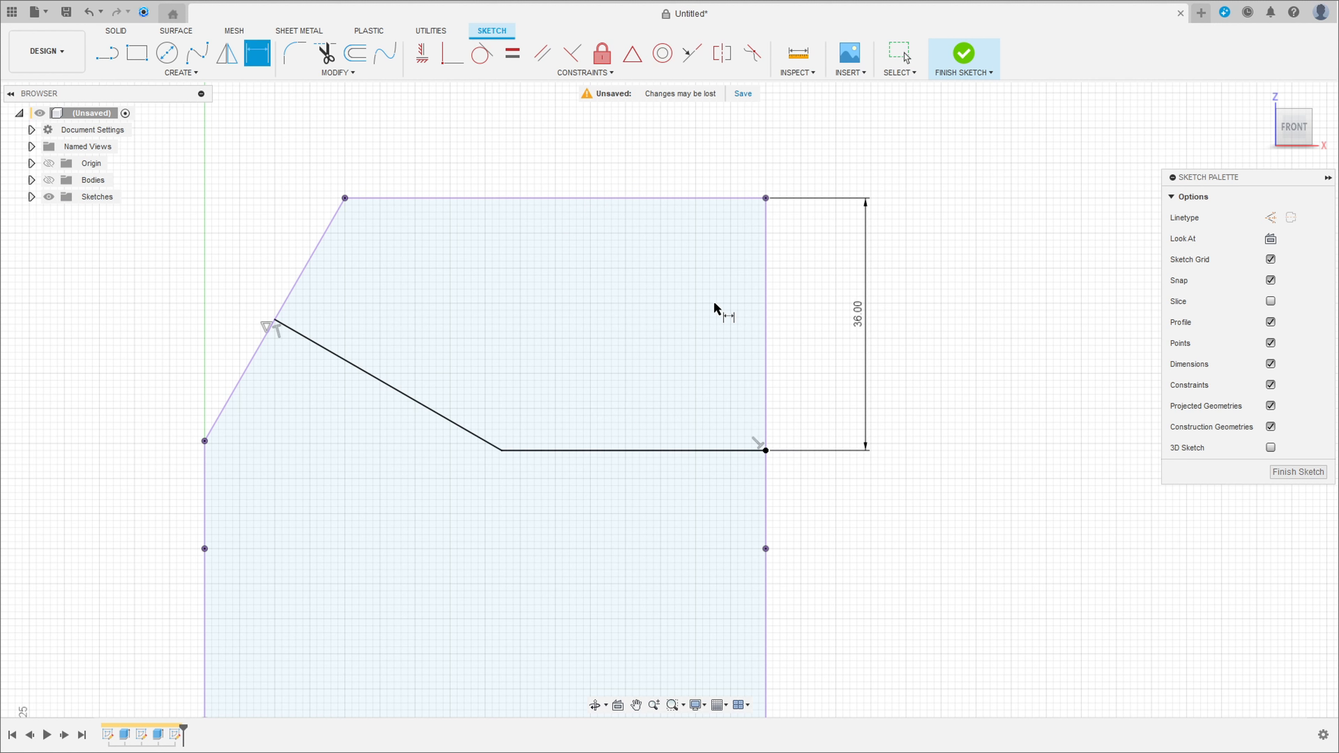
key("Escape")
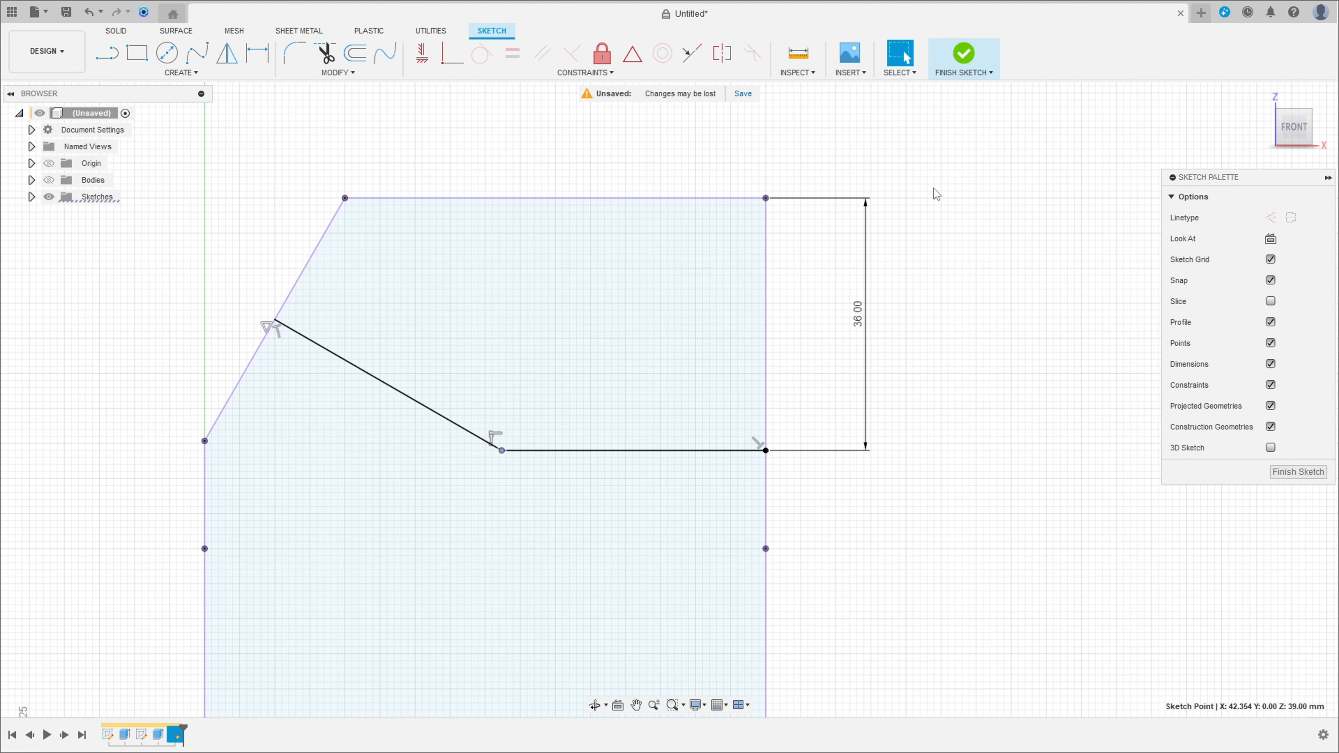
- Fillet the corner between the slanted line and the horizontal line with a 30 mm radius
left_click(1040, 195)
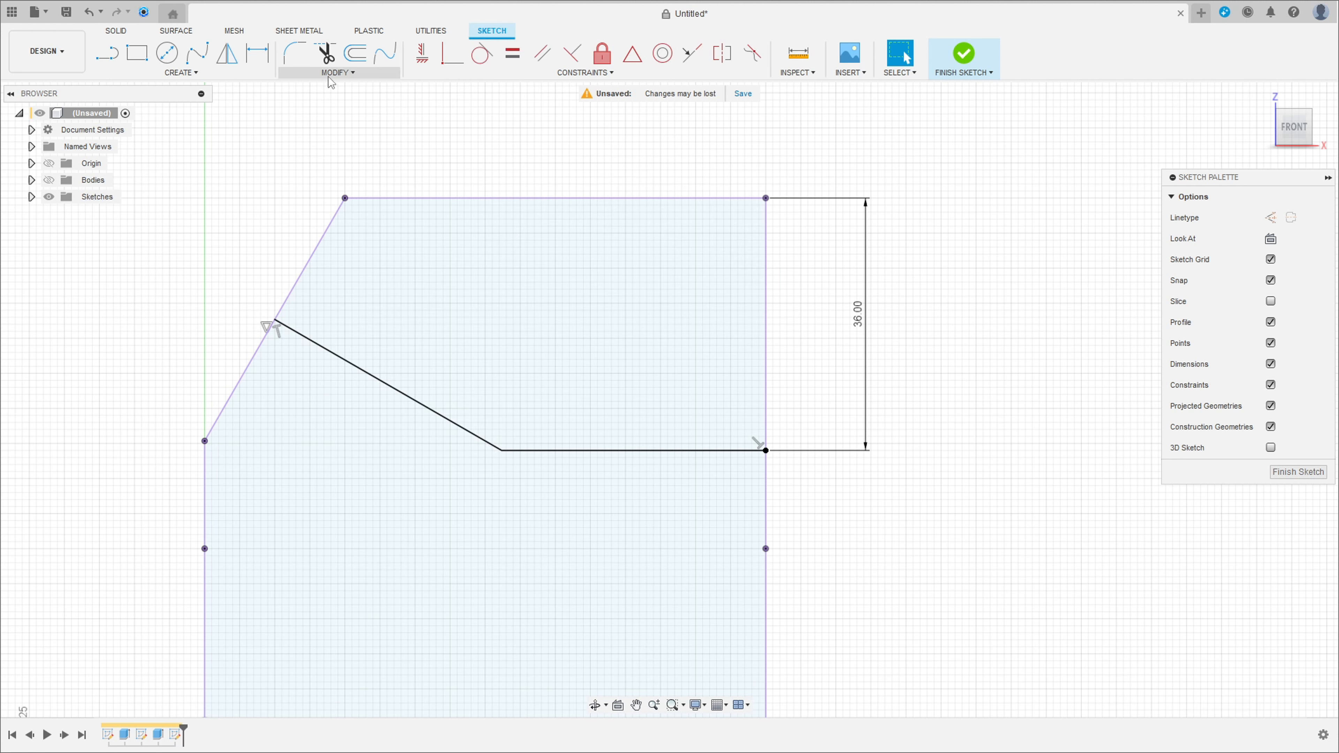
left_click(294, 52)
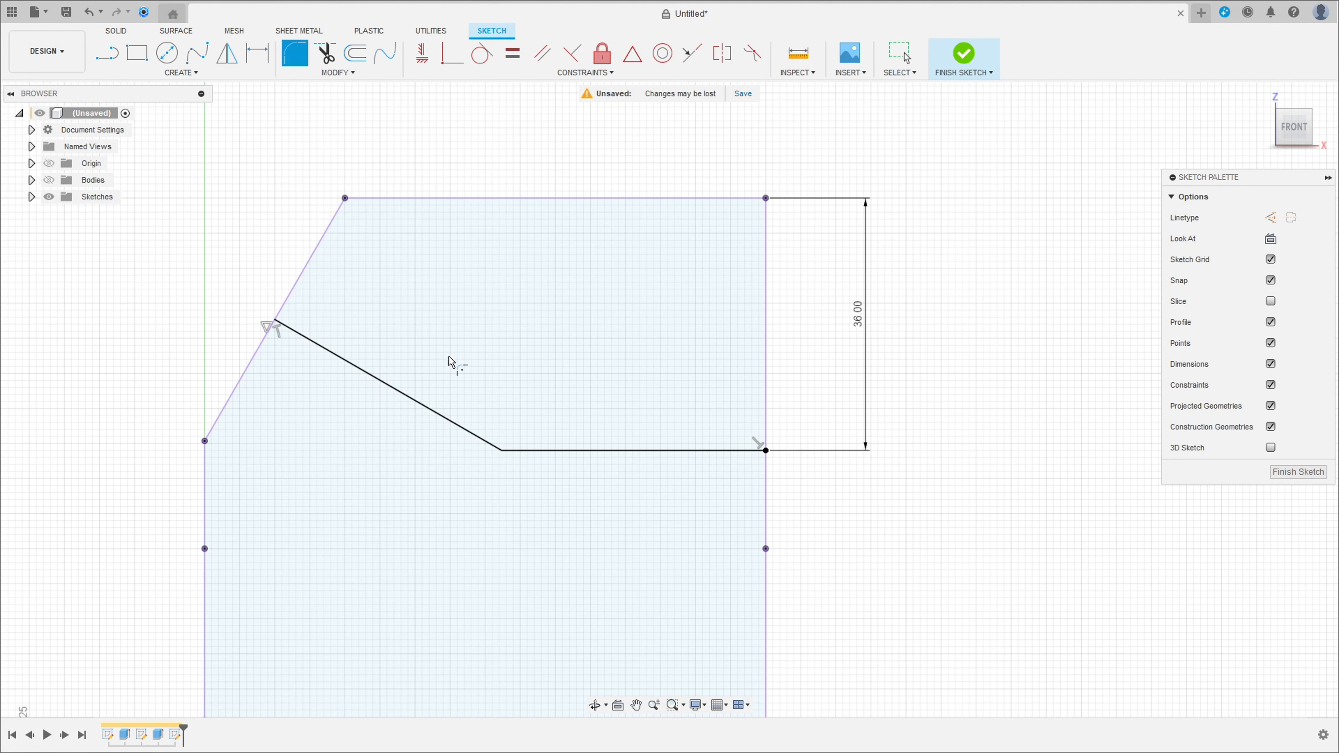
left_click(490, 448)
left_click(523, 452)
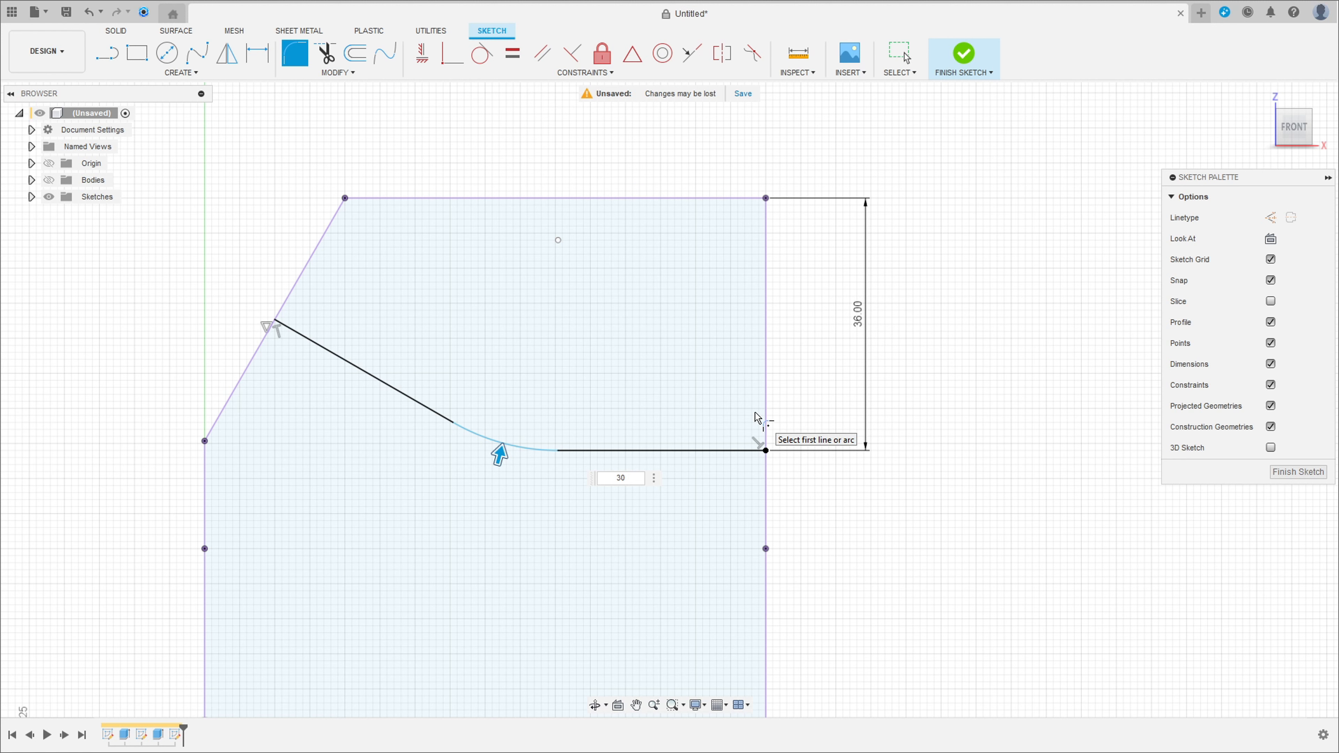
key("Return")
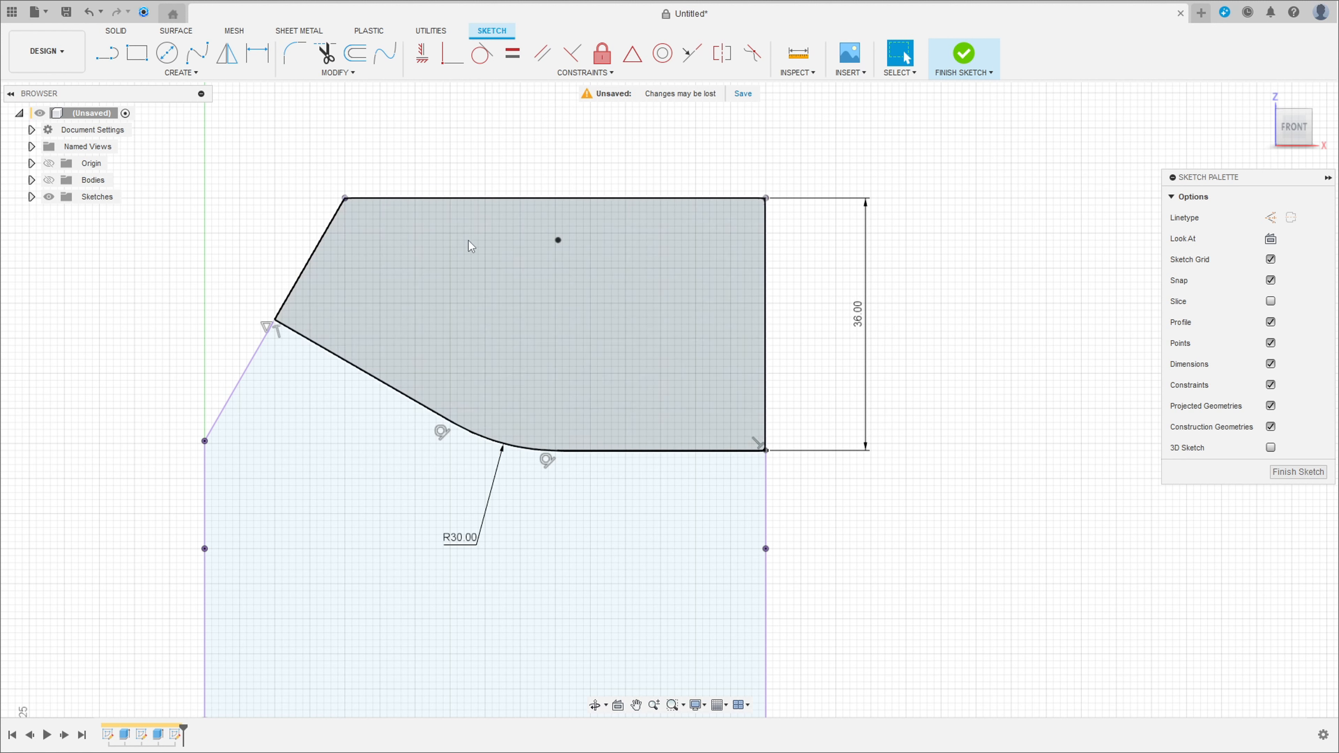
- Draw a 5 mm line from the slanted edge's midpoint outward, continuing the slanted path line at 150 degrees
left_click(112, 60)
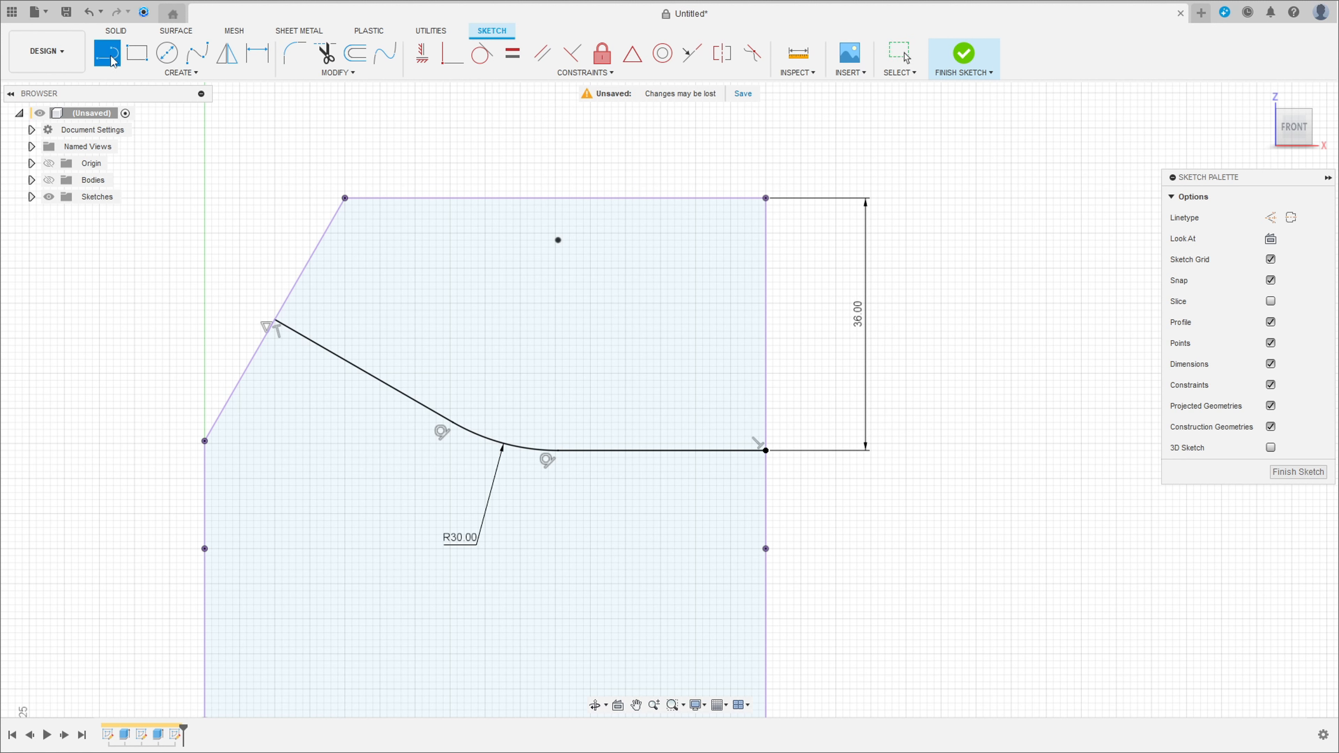
left_click(275, 320)
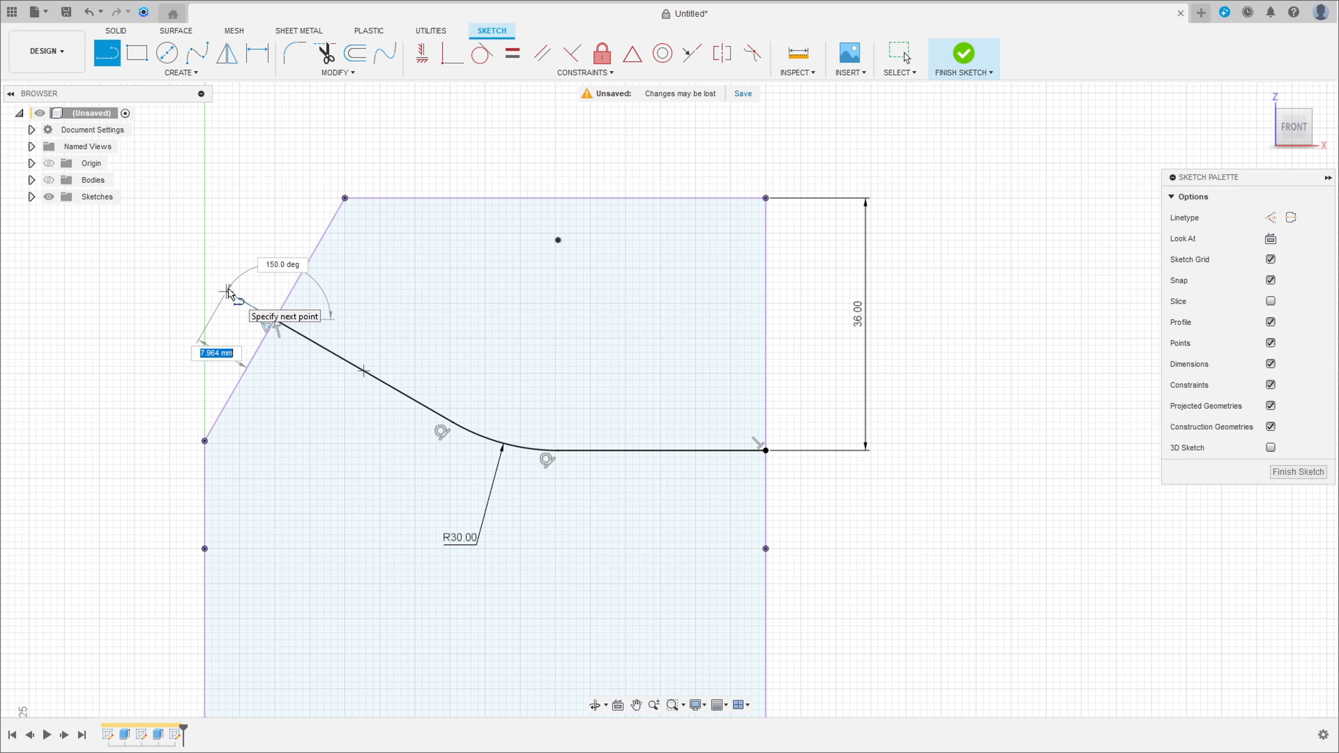
type("5")
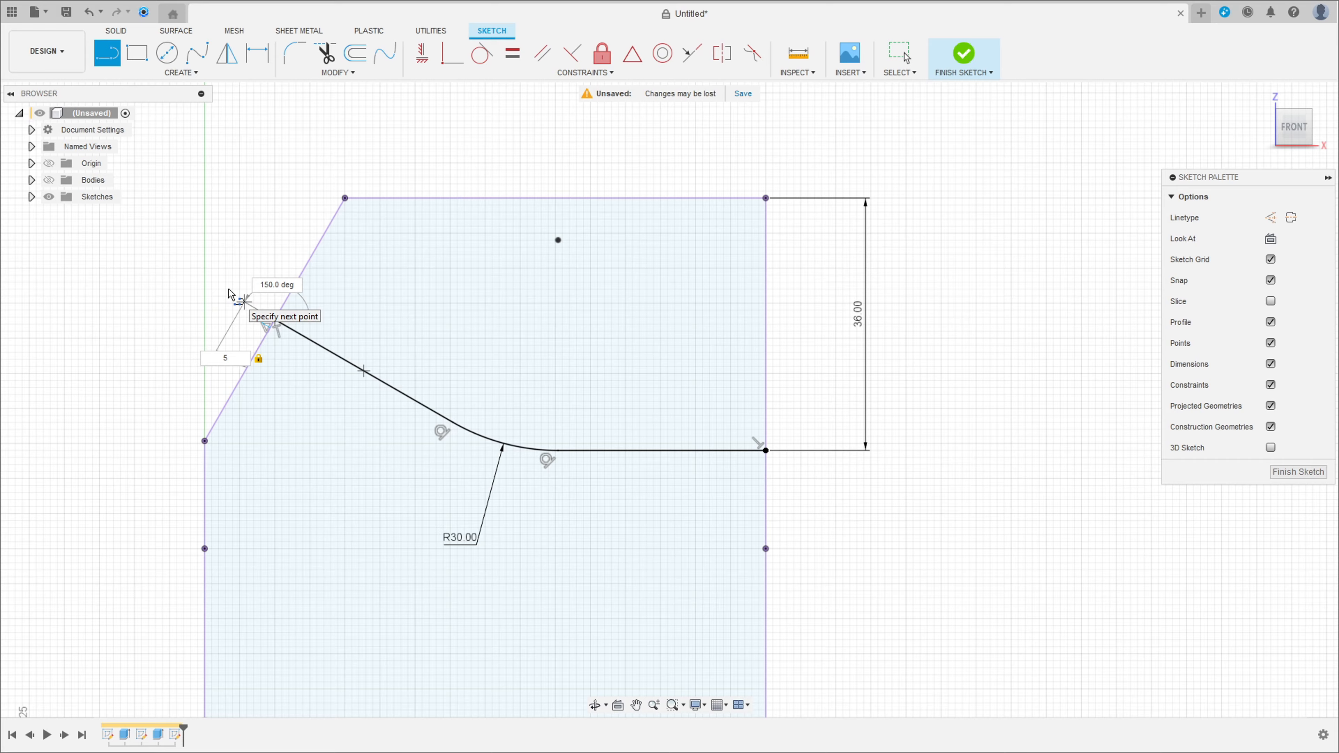
key("Return")
key("Escape")
scroll(261, 320, "up", 3)
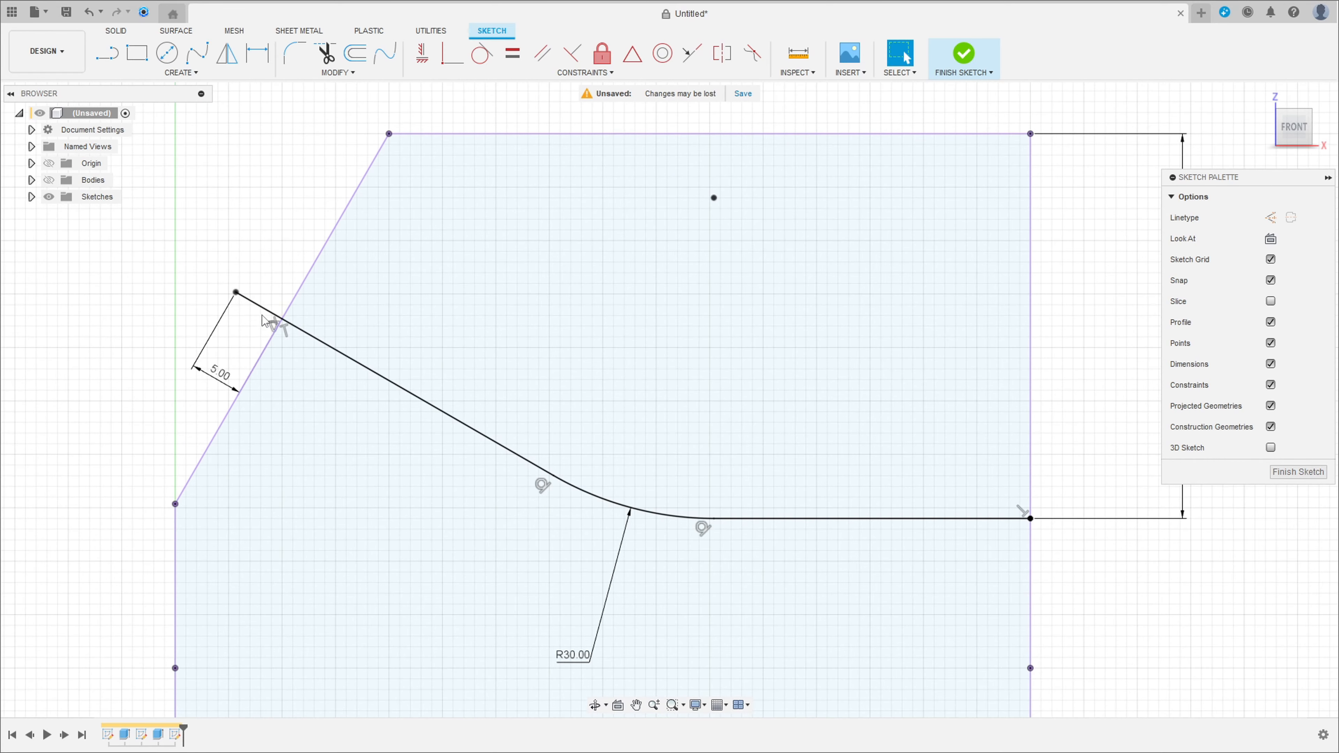
scroll(261, 321, "up", 3)
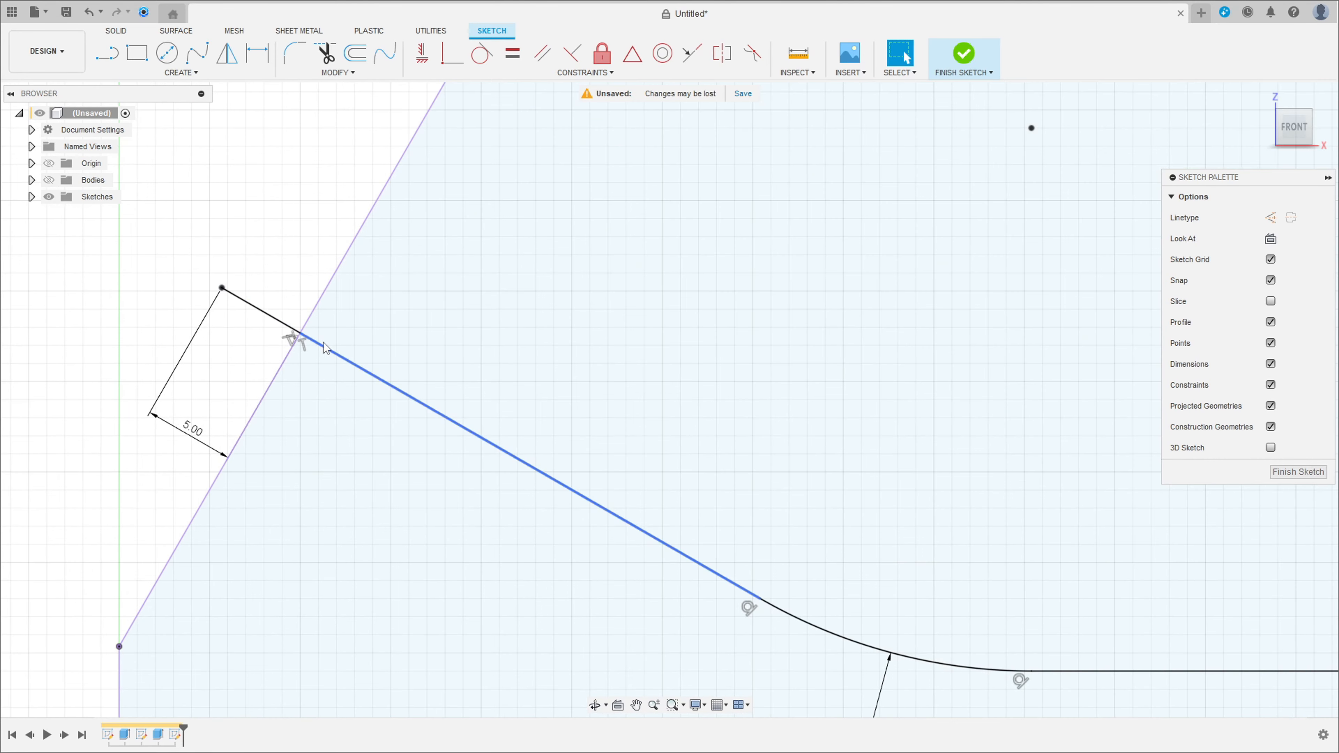
scroll(311, 342, "down", 5)
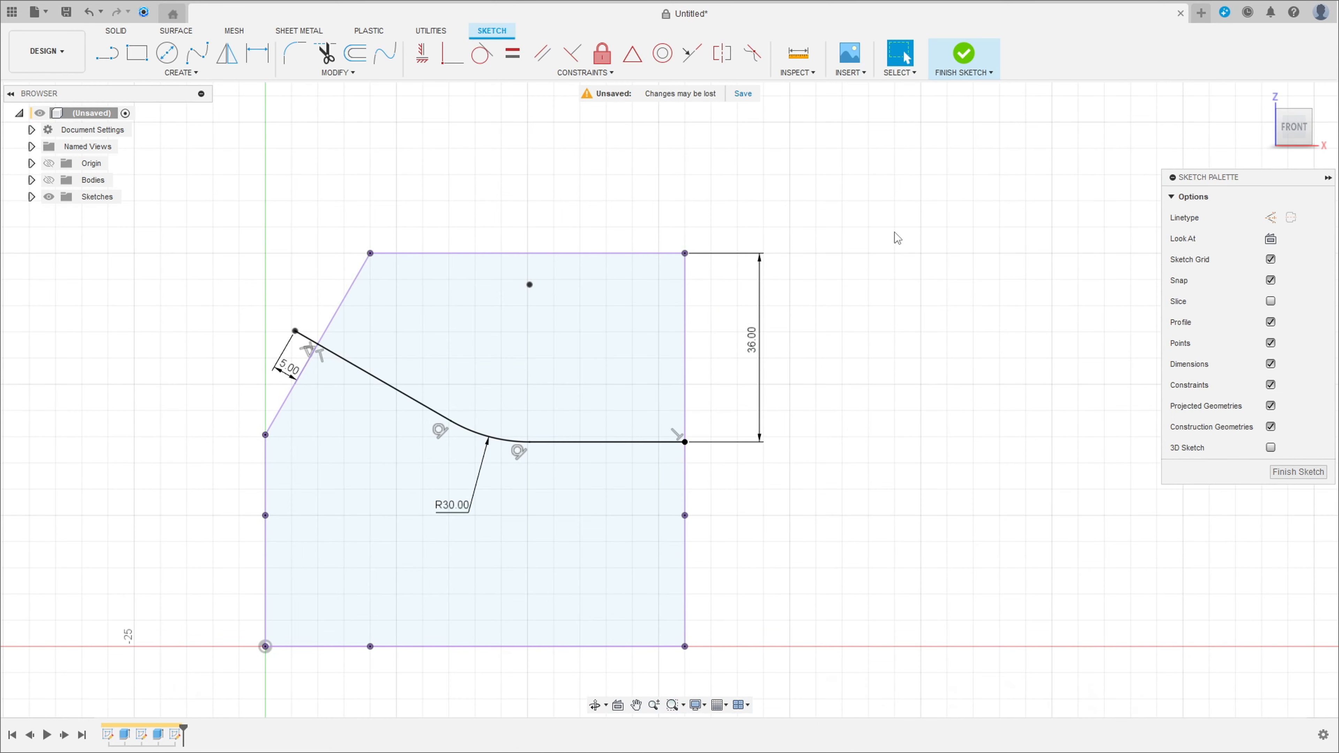
- Finish the path sketch and bring up the solid creation commands
left_click(963, 56)
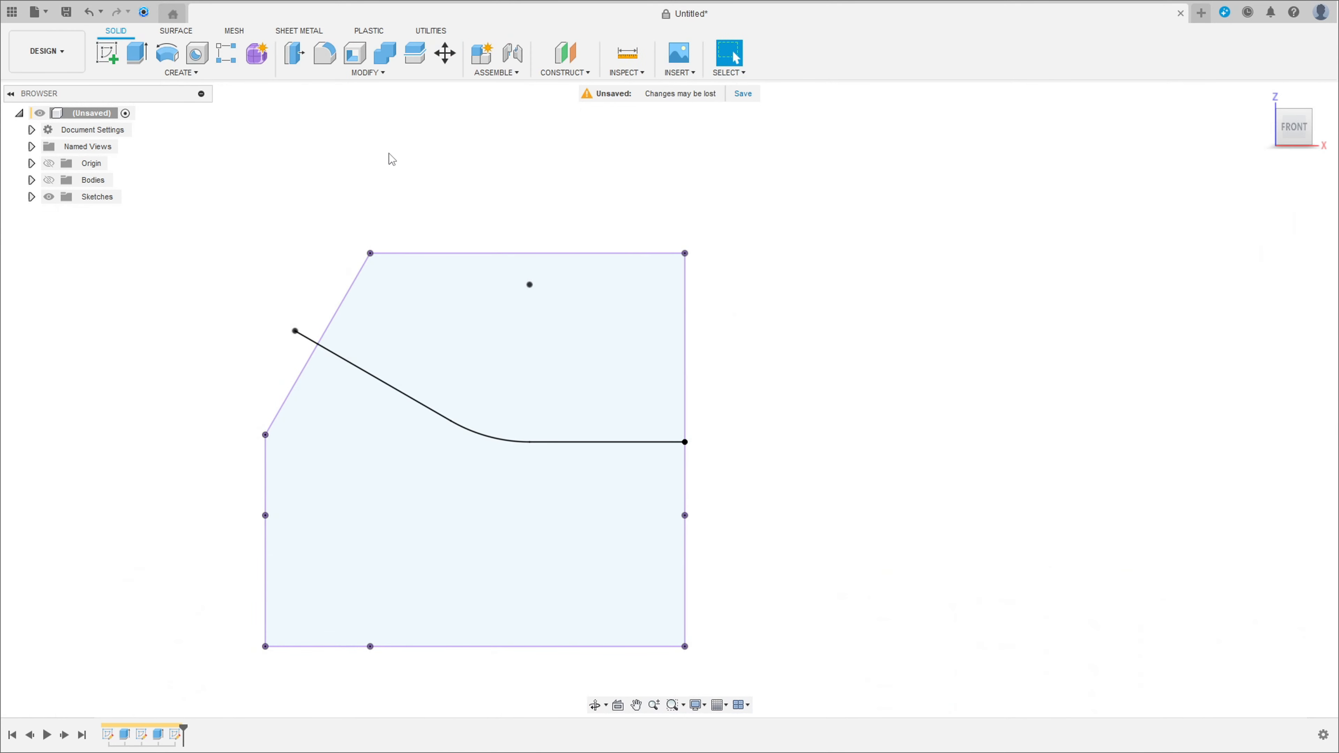
left_click(181, 73)
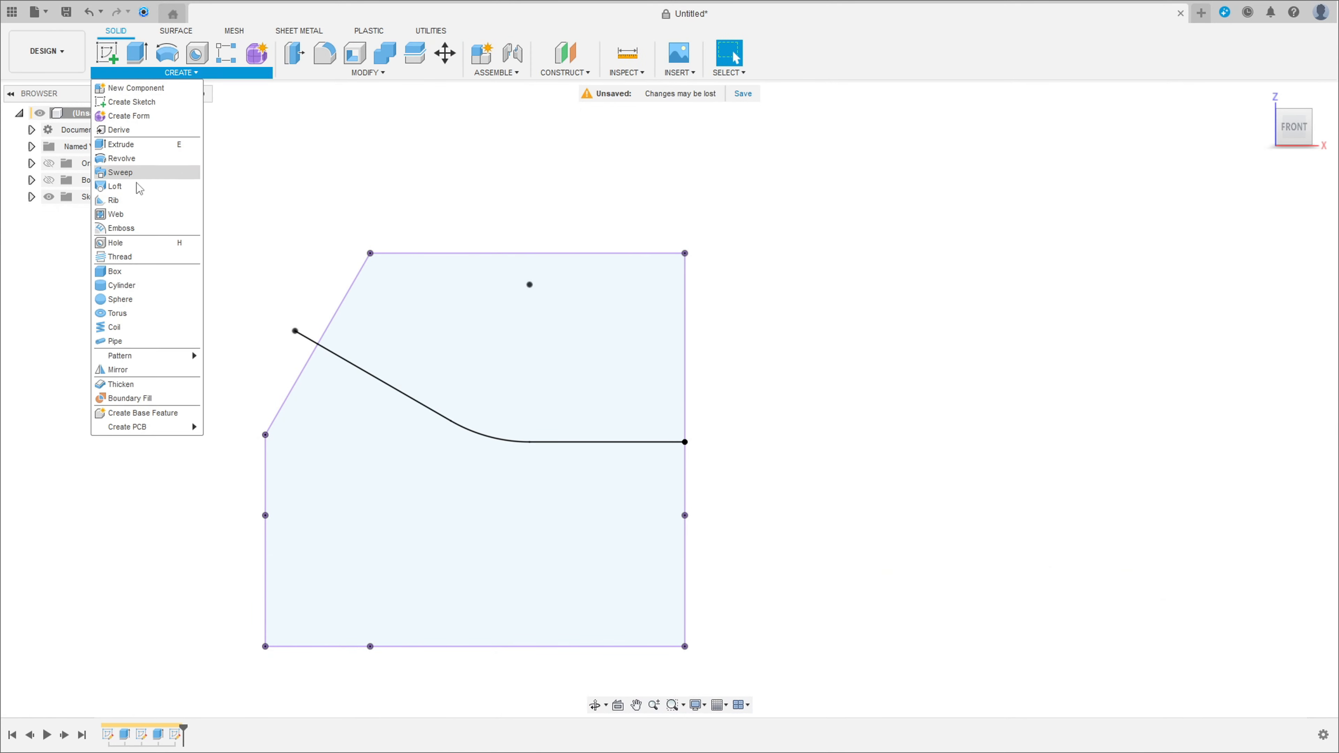